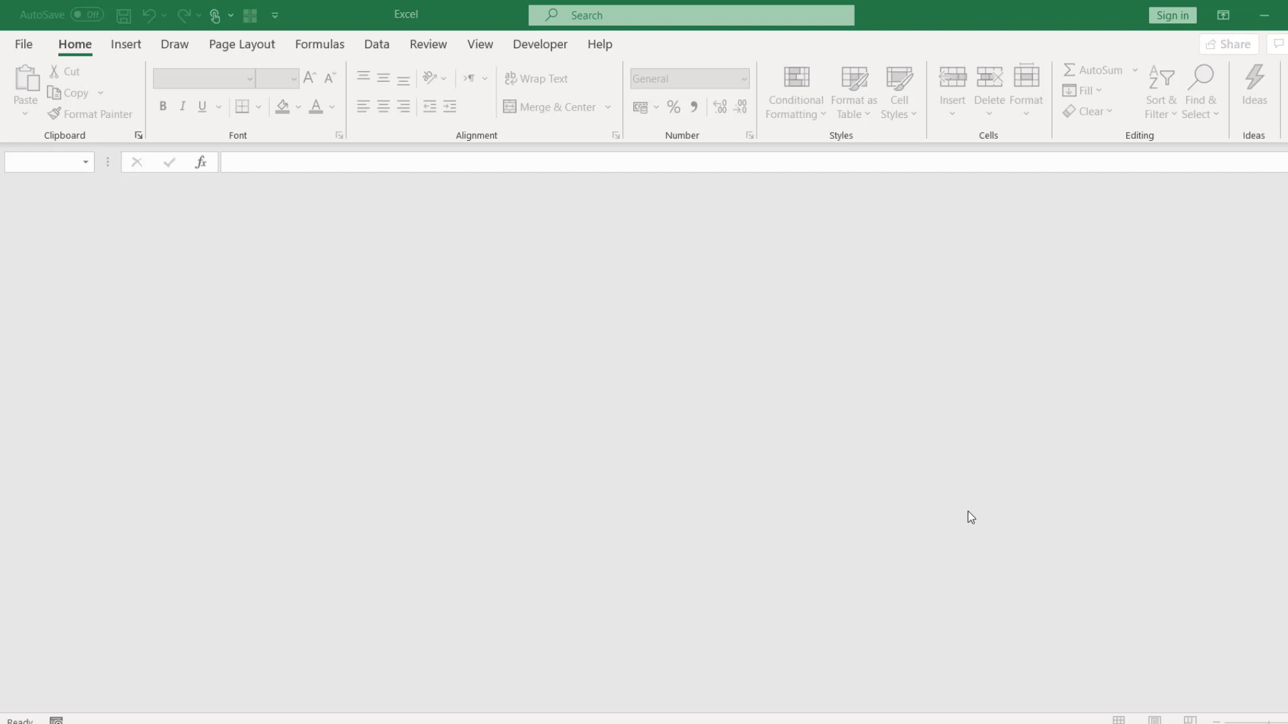
- Create a new blank workbook
click(26, 44)
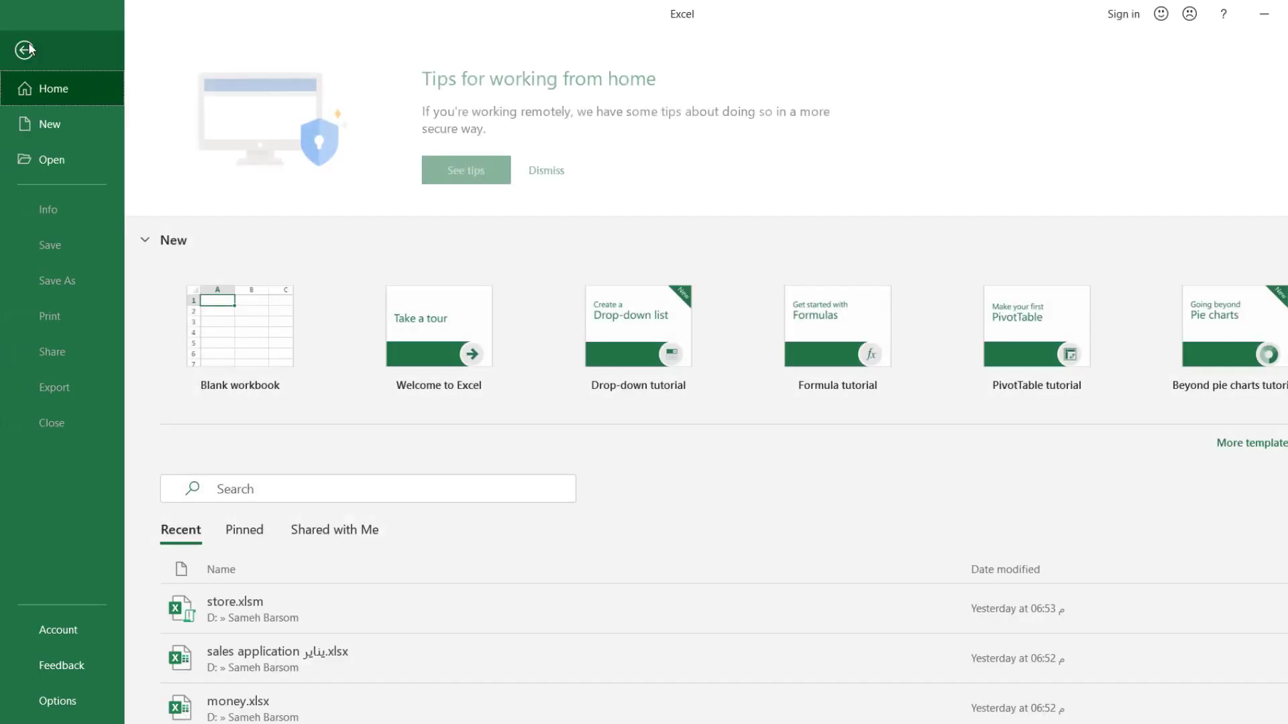
click(76, 126)
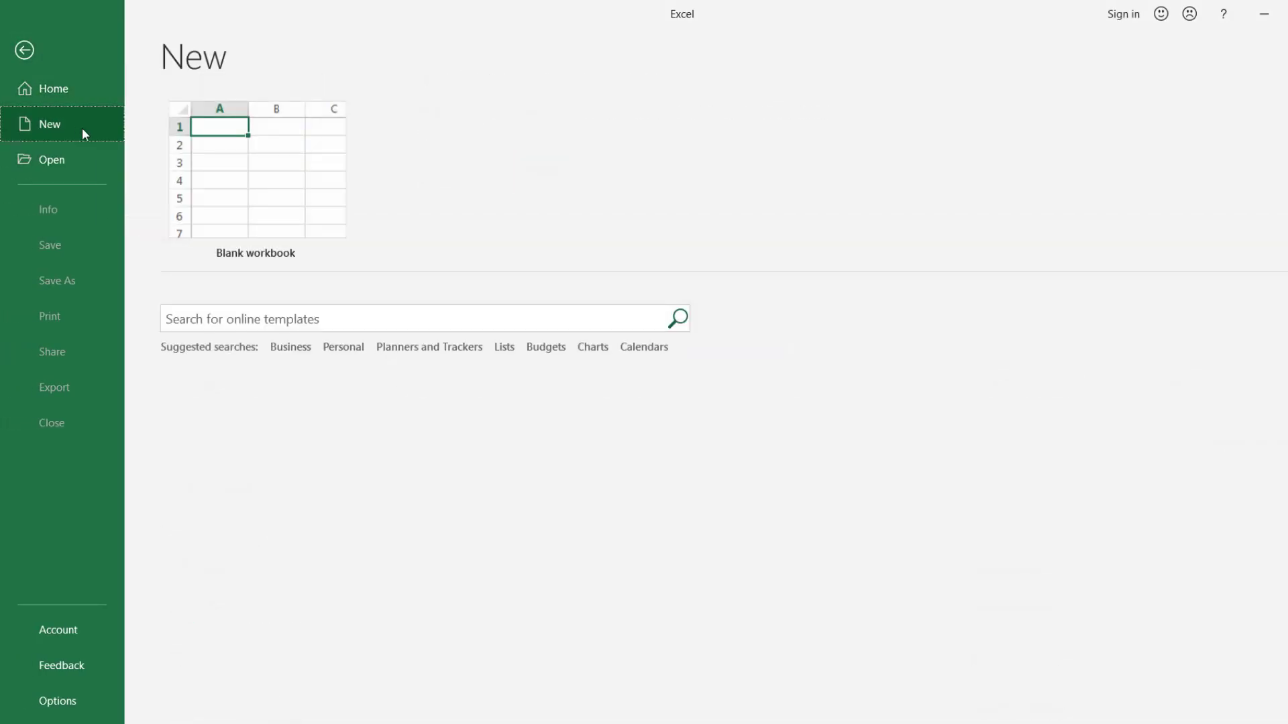
click(270, 199)
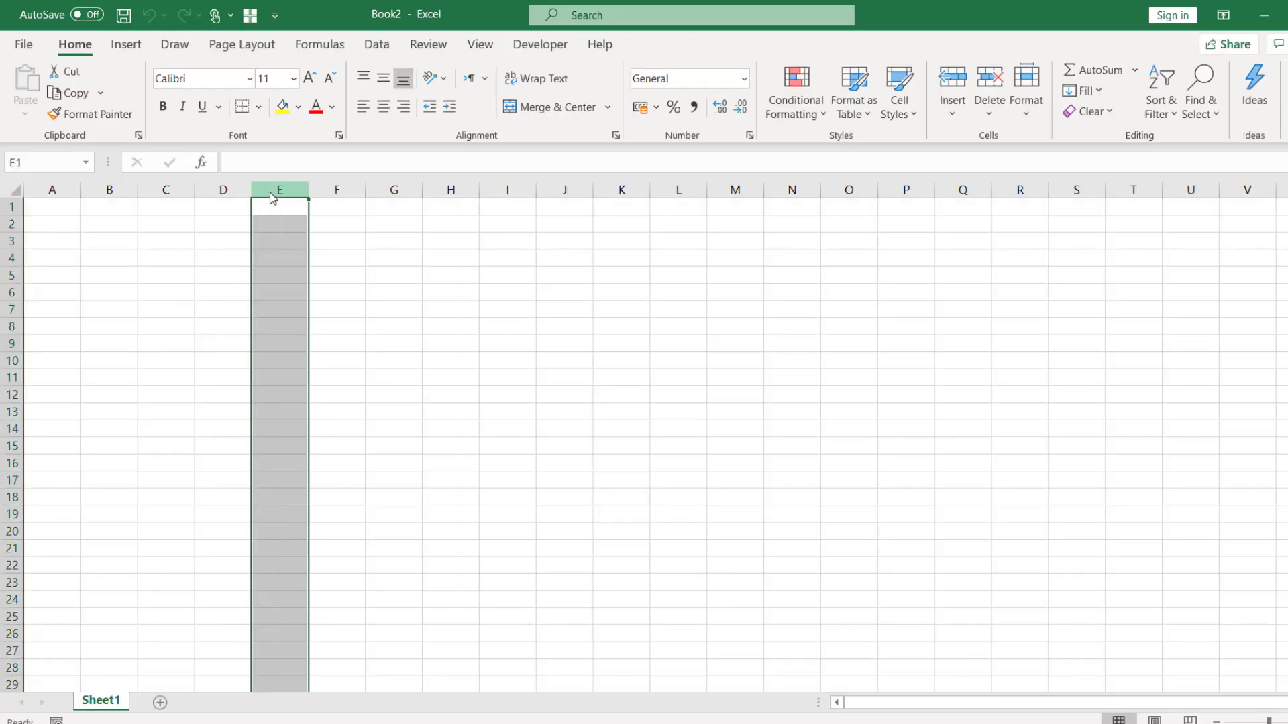
- Enter the column header Name in cell A1 of the first sheet
click(78, 204)
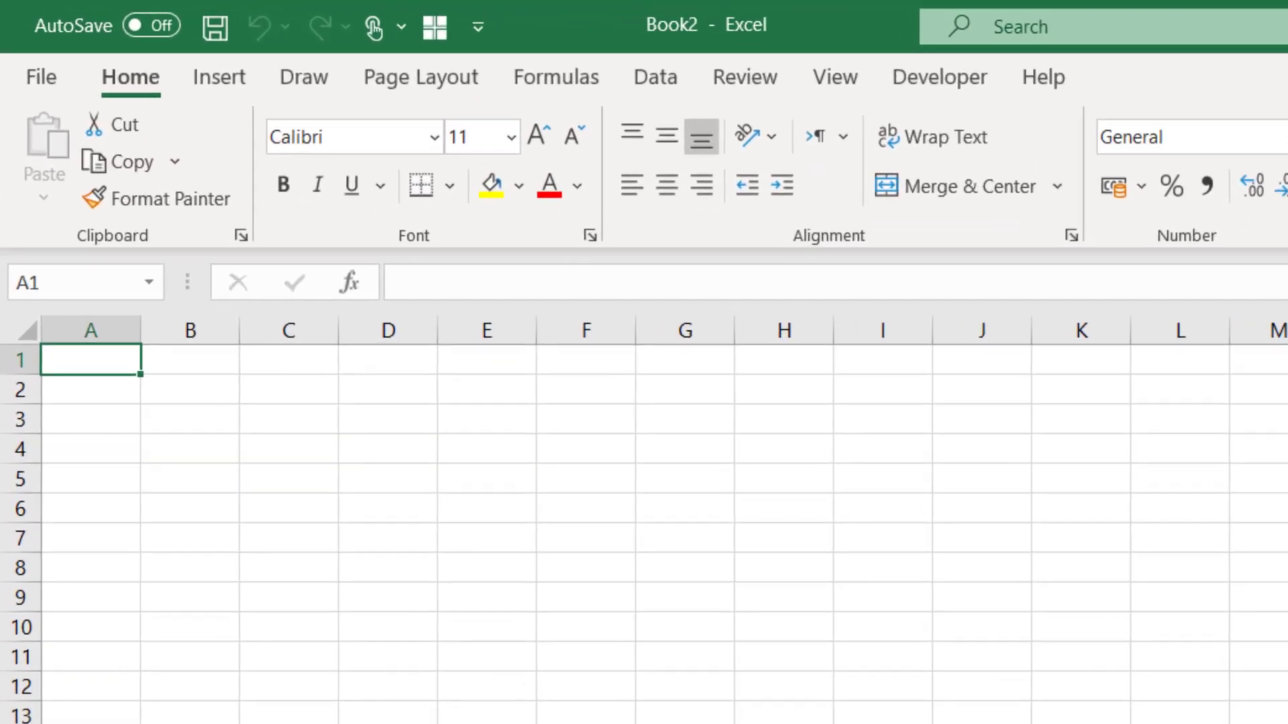
text(n)
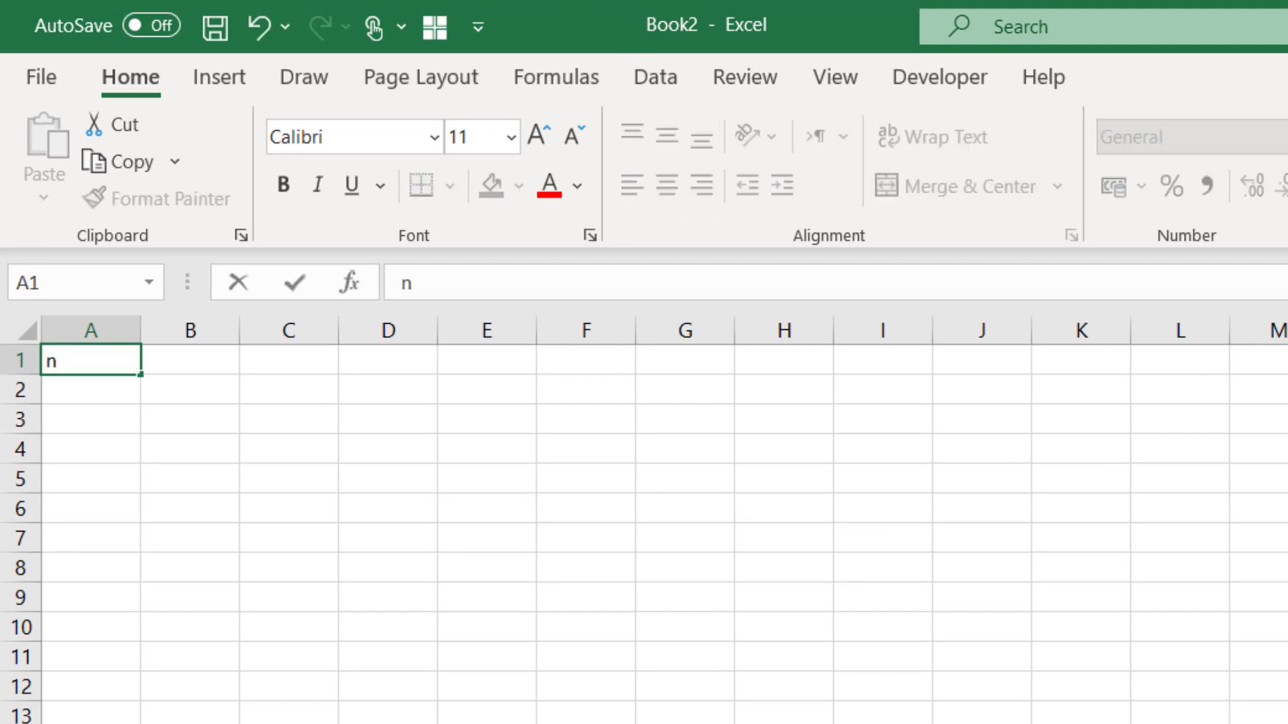
key(BackSpace)
text(Name)
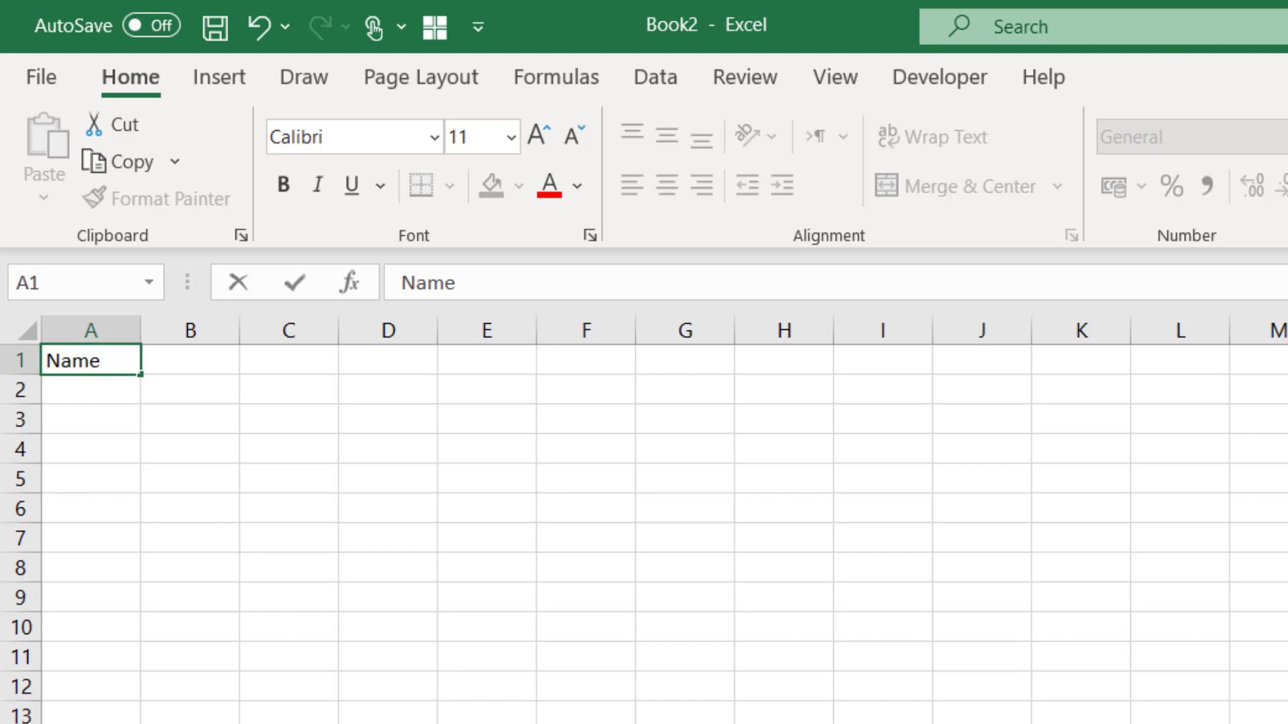
key(Return)
- List four people's first names under the Name header, one per cell in A2 to A5
text(Sa)
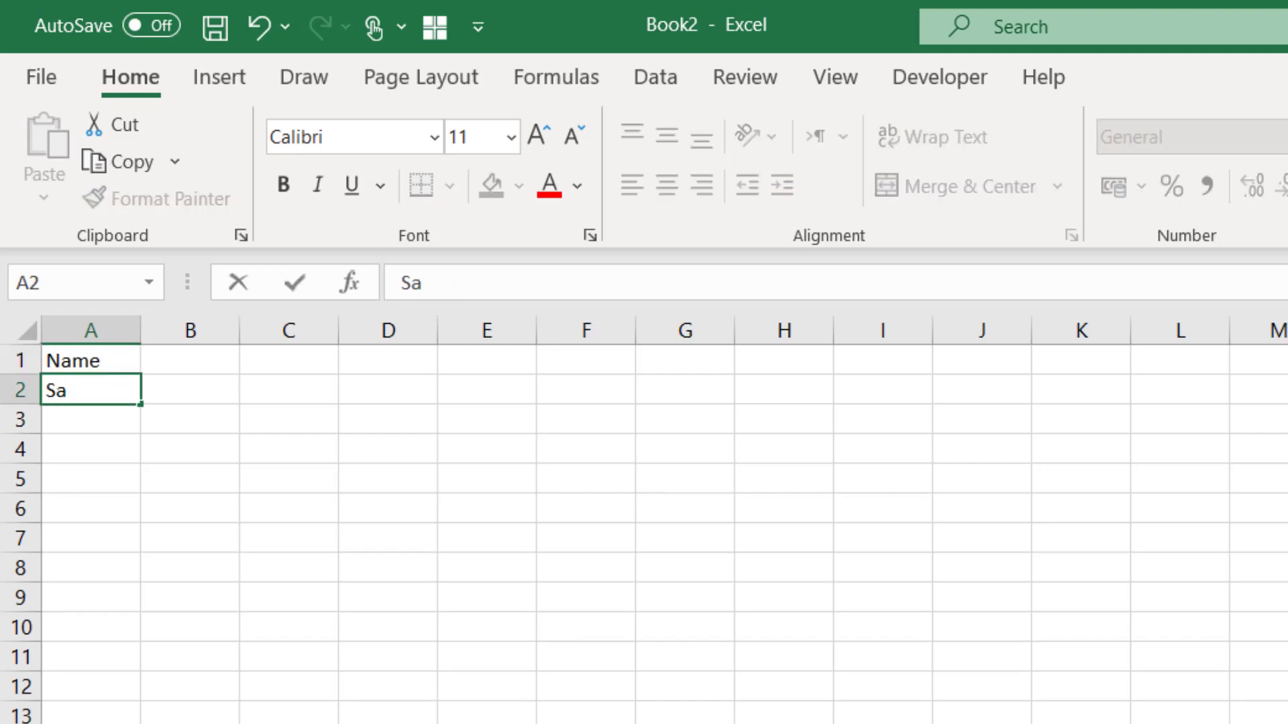
text(meh)
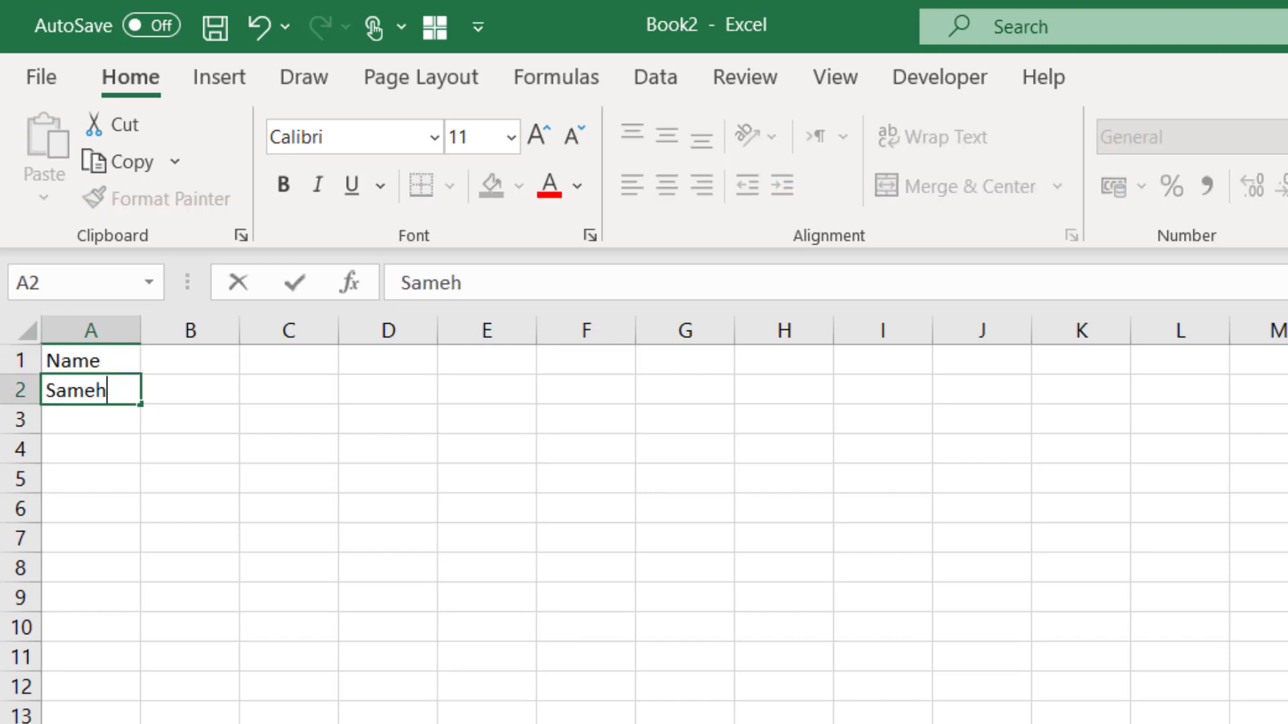
key(Return)
text(Ahmed)
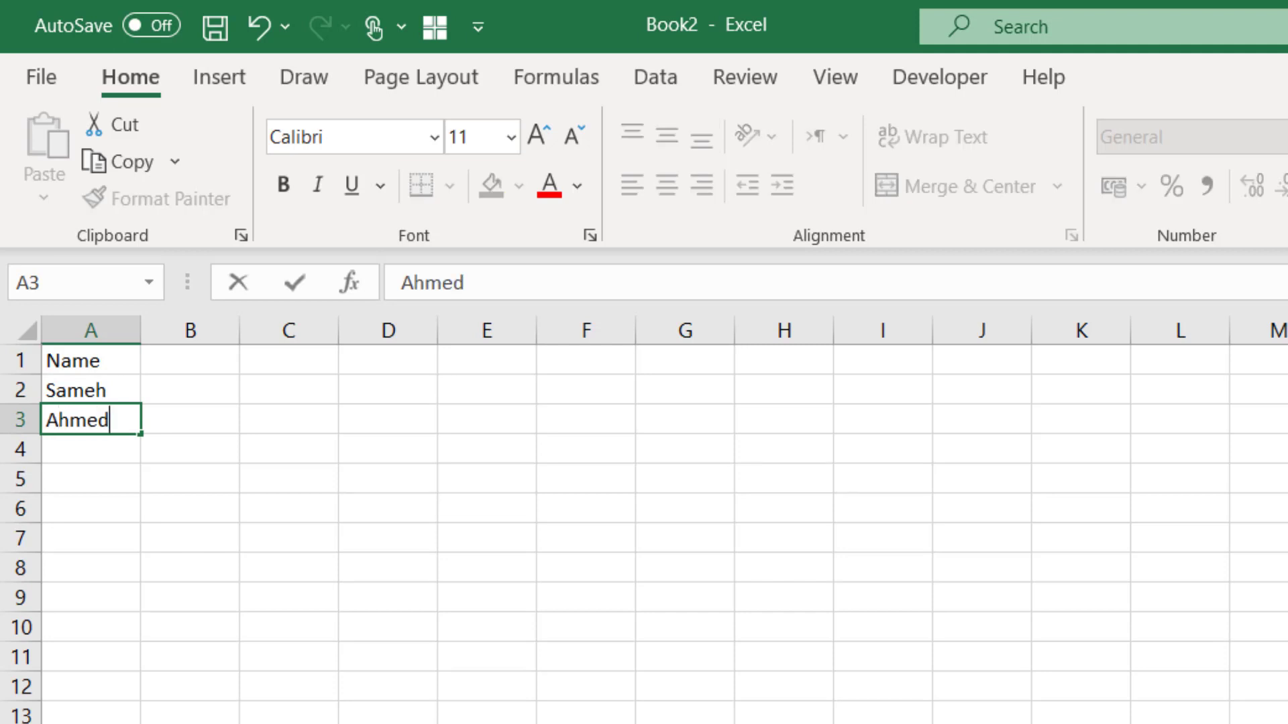
key(Return)
text(M)
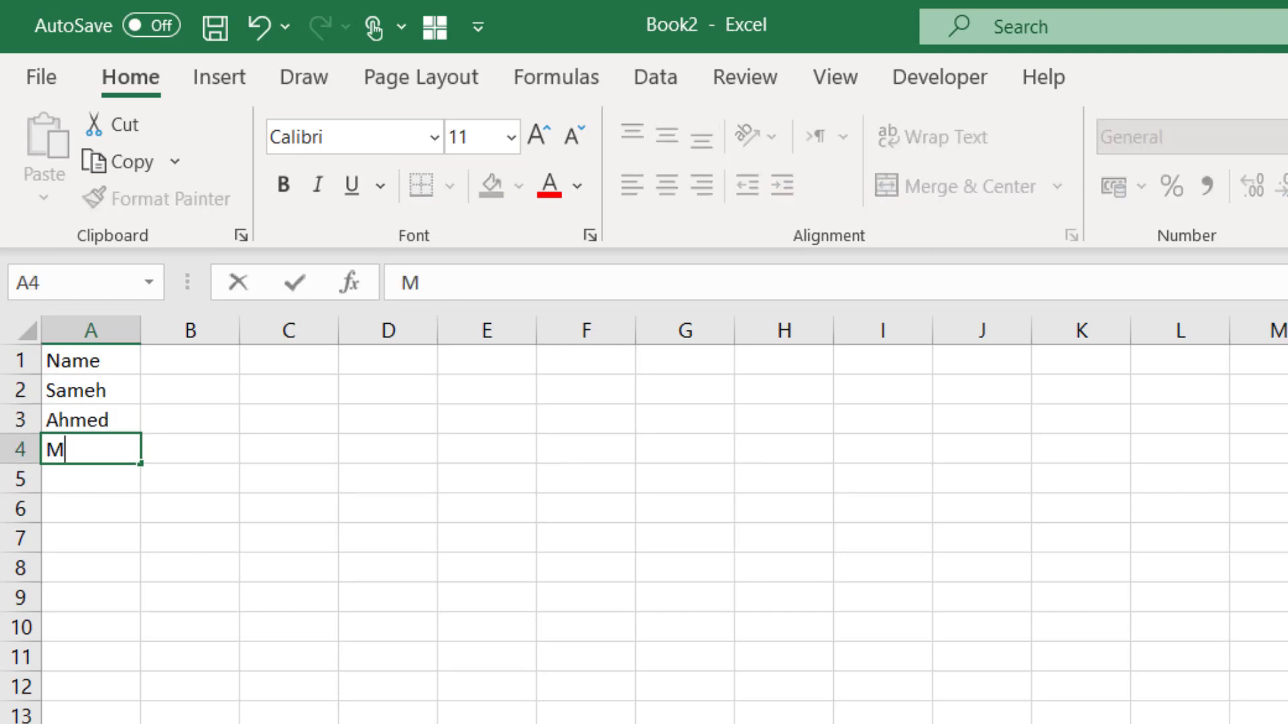
text(ohmed)
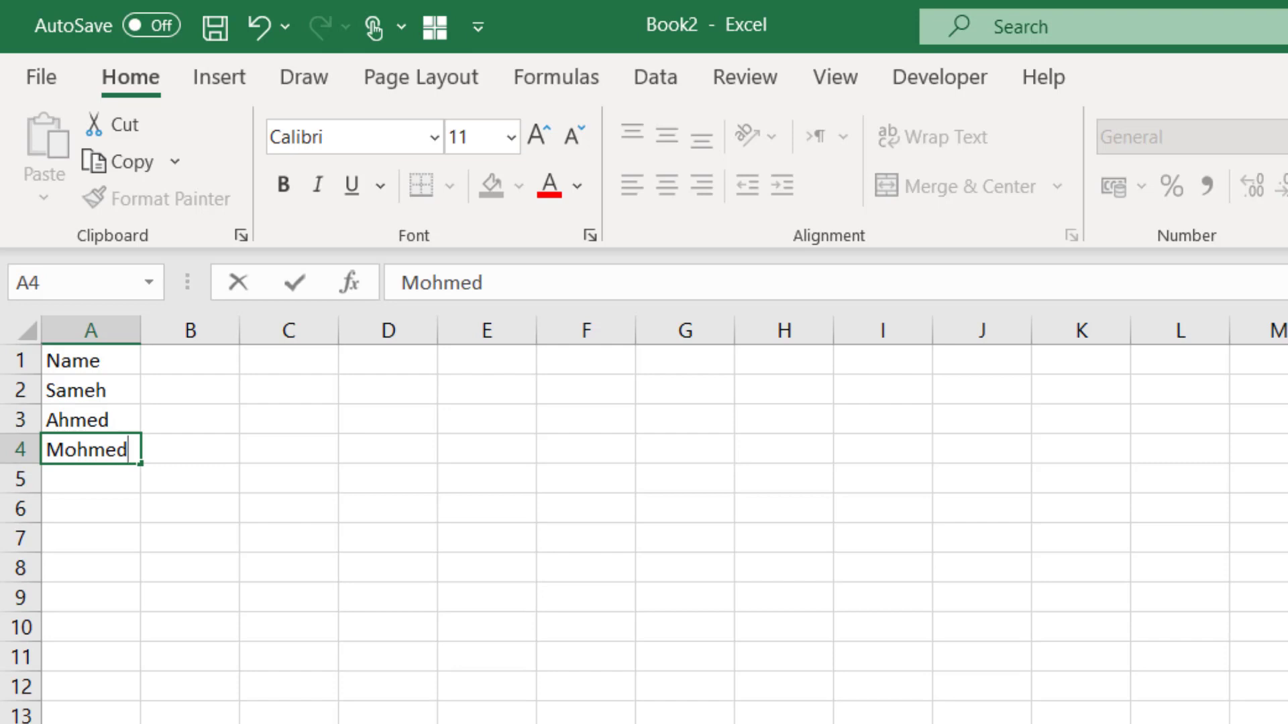
key(Return)
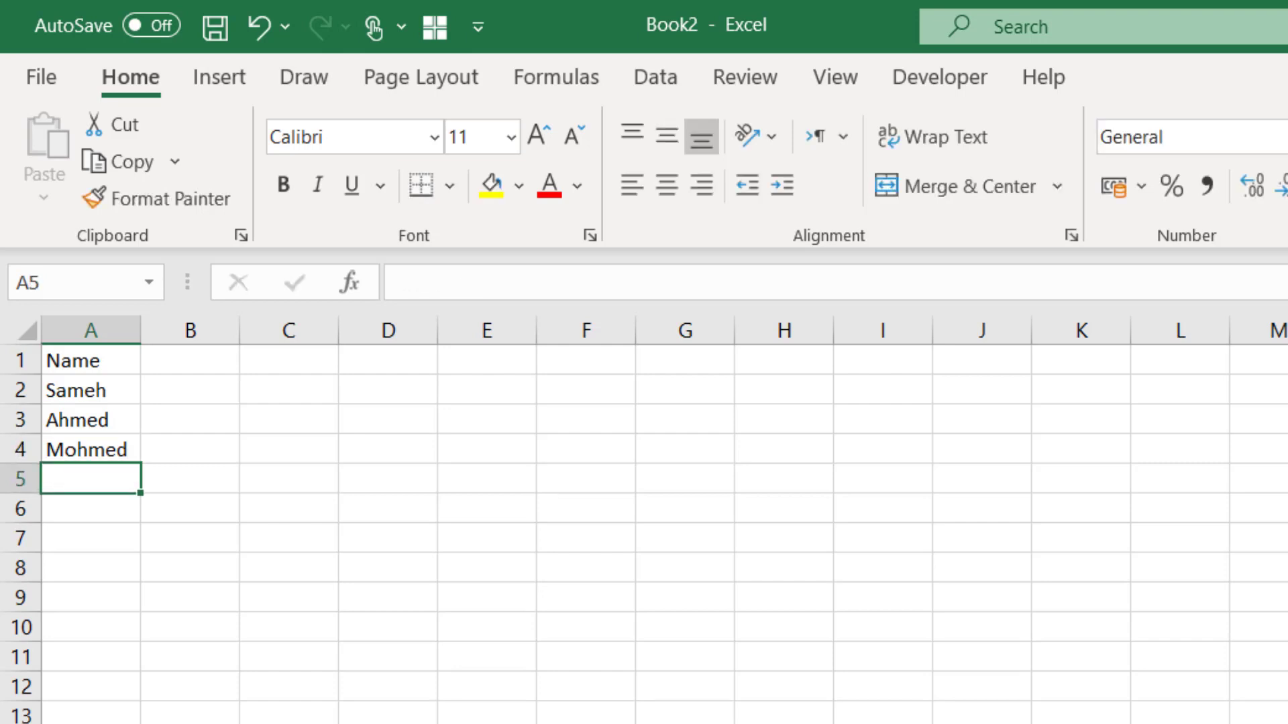
text(Waleed)
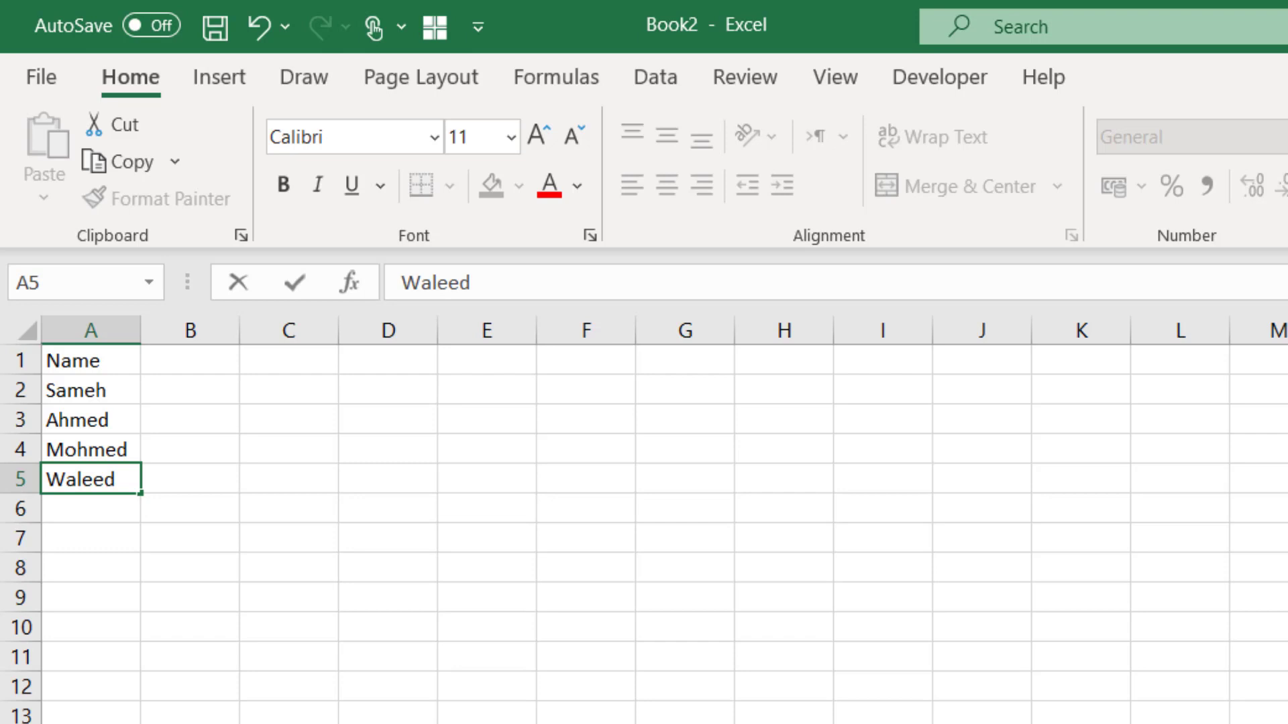
key(Tab)
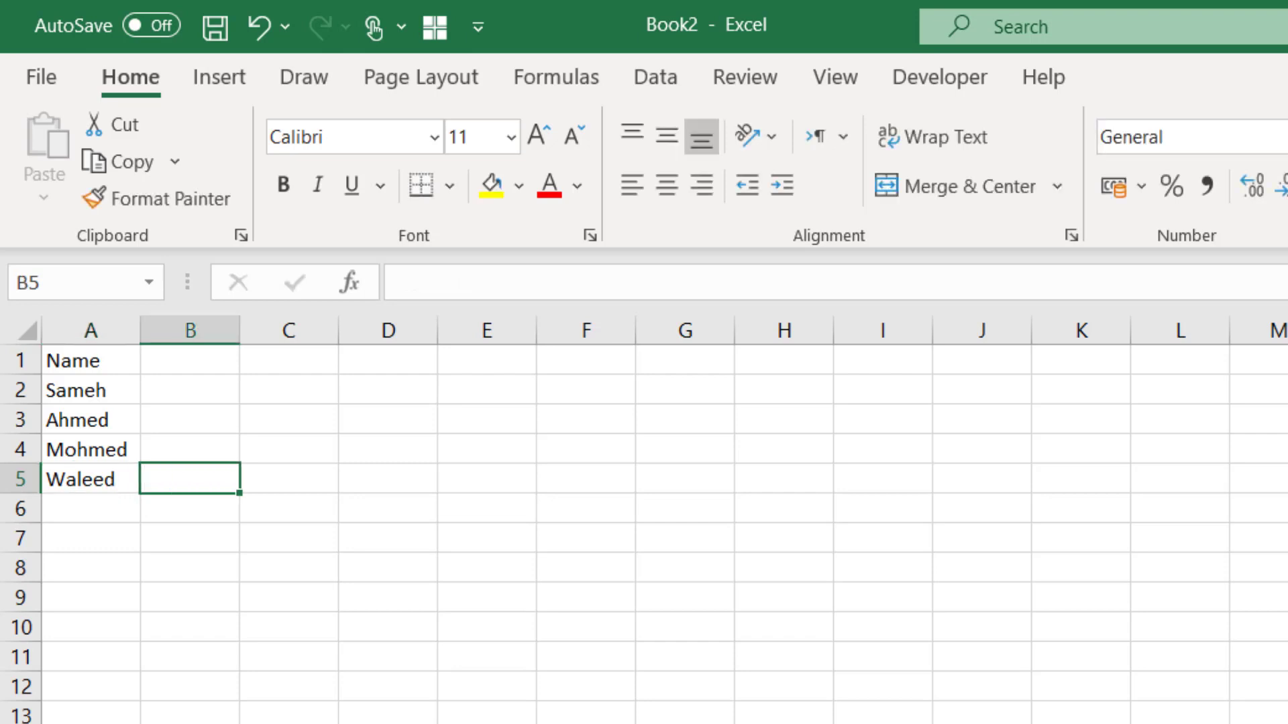
- Enter the values 100, 200, 250 and 300 beside the names in cells B2 to B5
key(Up)
key(Up)
key(Up)
key(Up)
key(Down)
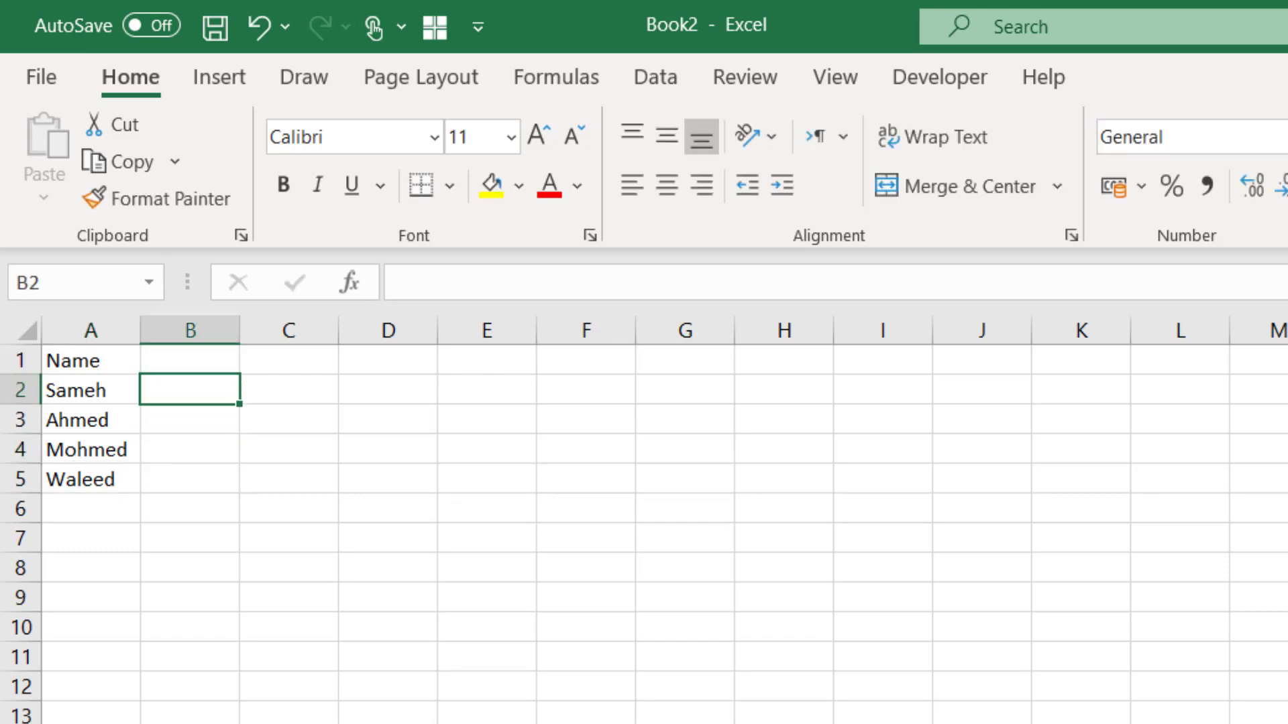
text(100)
key(Return)
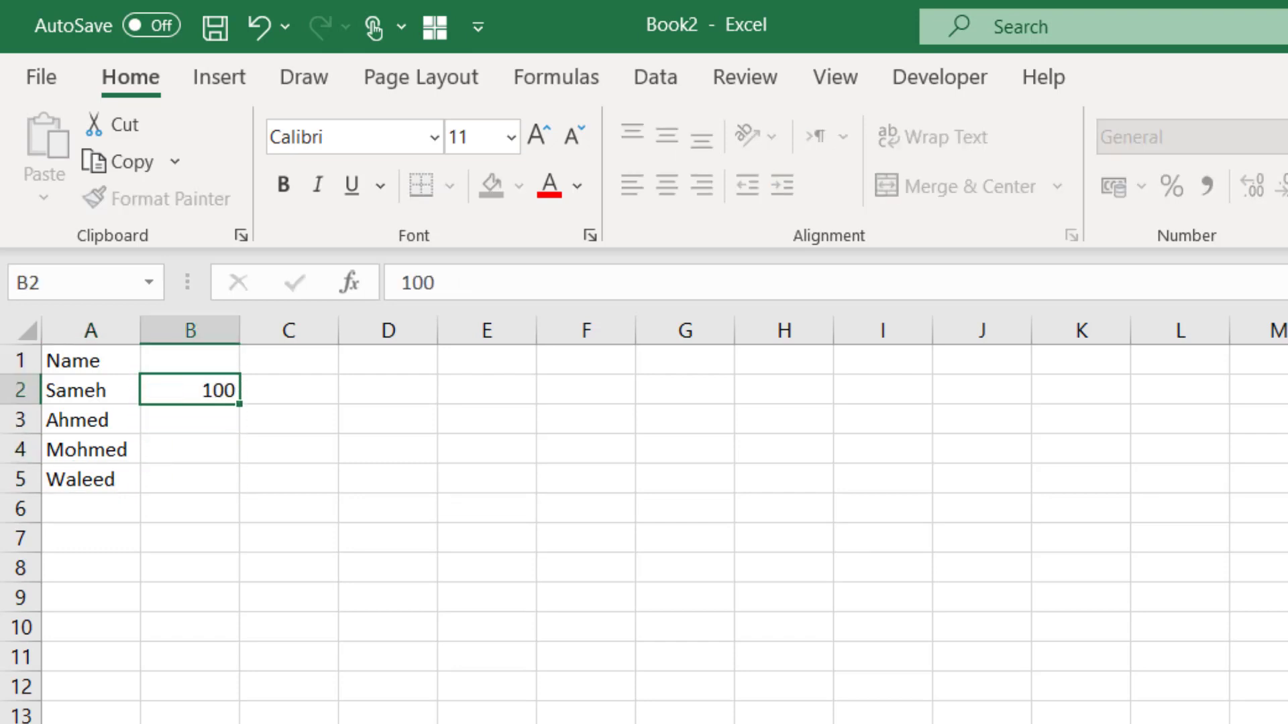
text(200)
key(Return)
text(250)
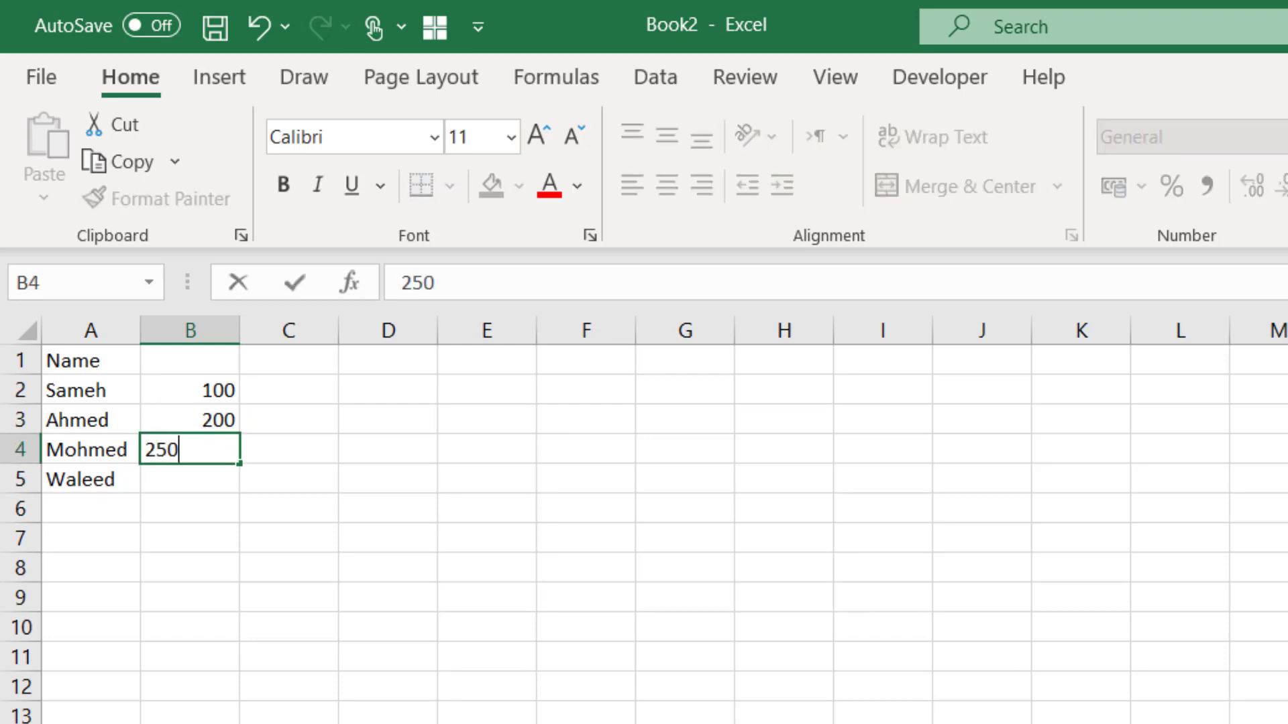
key(Return)
text(300)
key(Return)
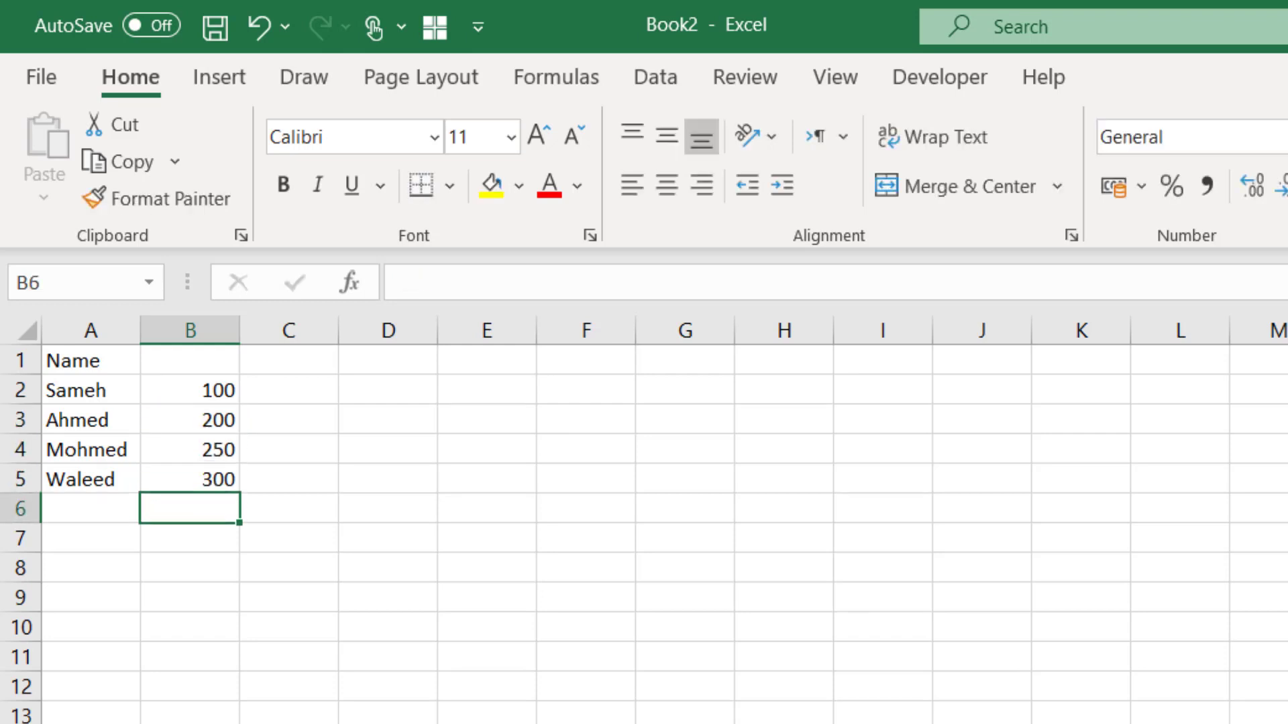
- Enter the column header Value in cell B1 above the numbers
click(233, 355)
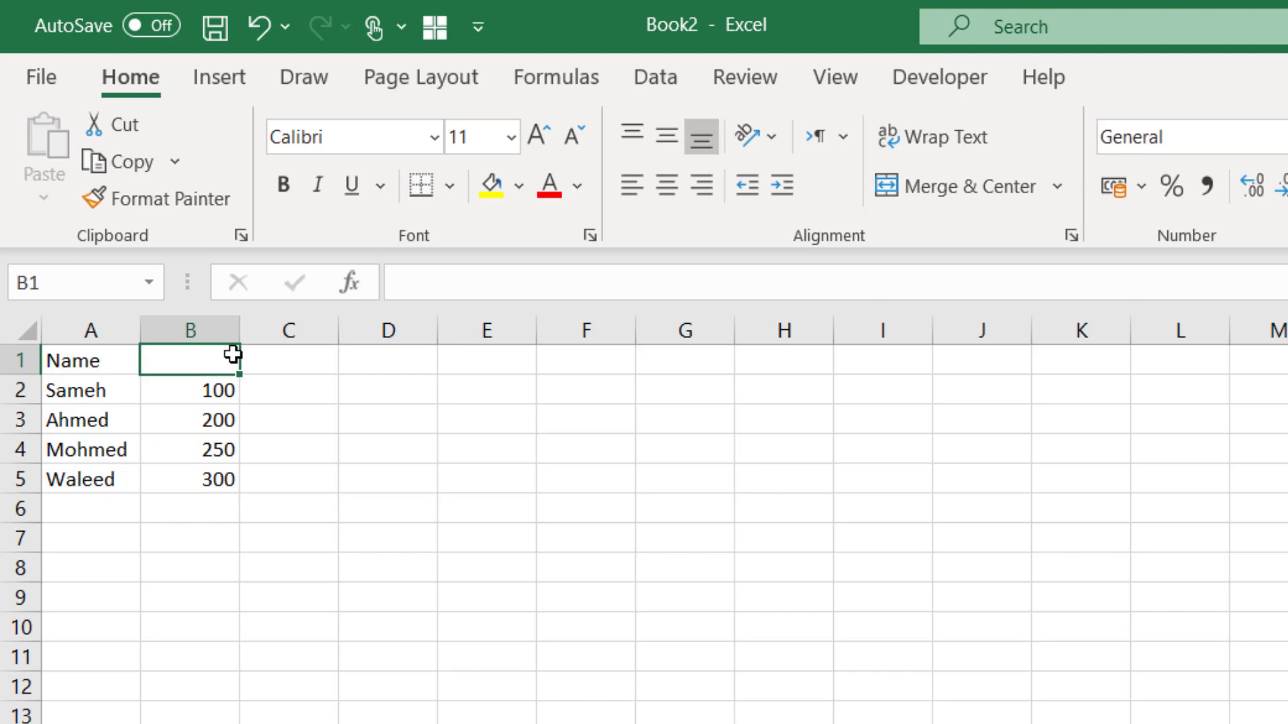
text(Value)
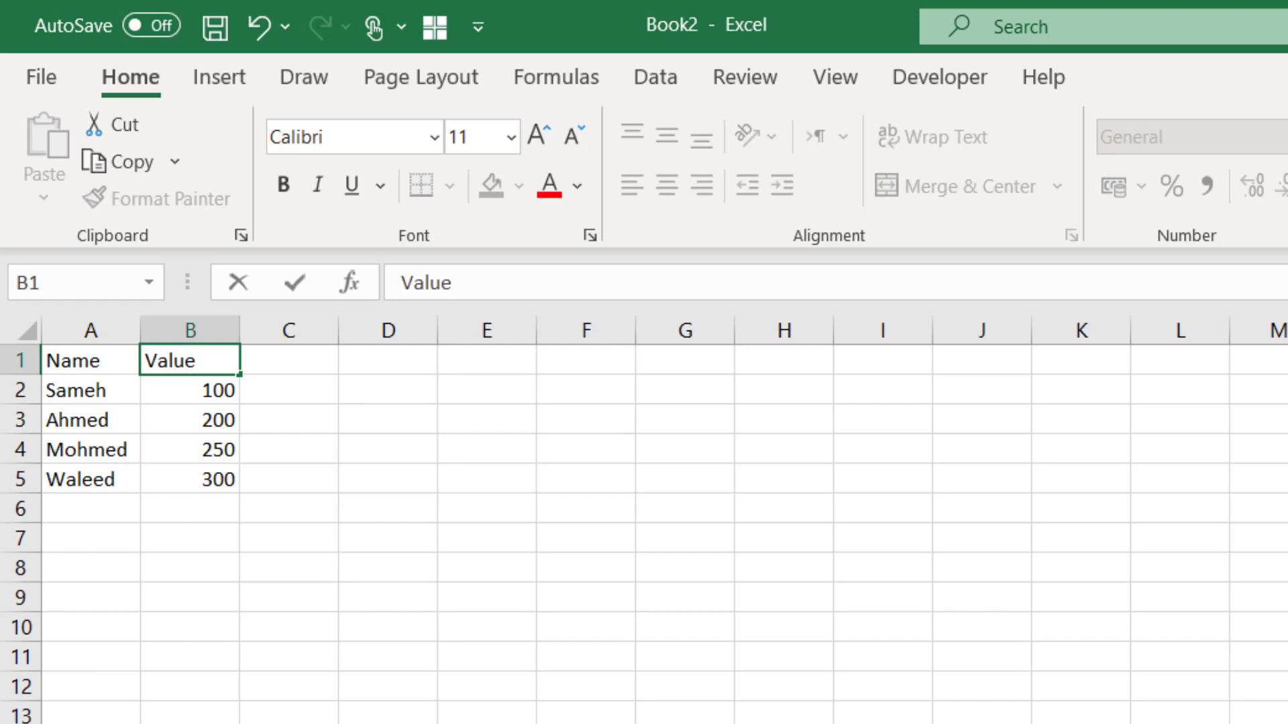
click(172, 509)
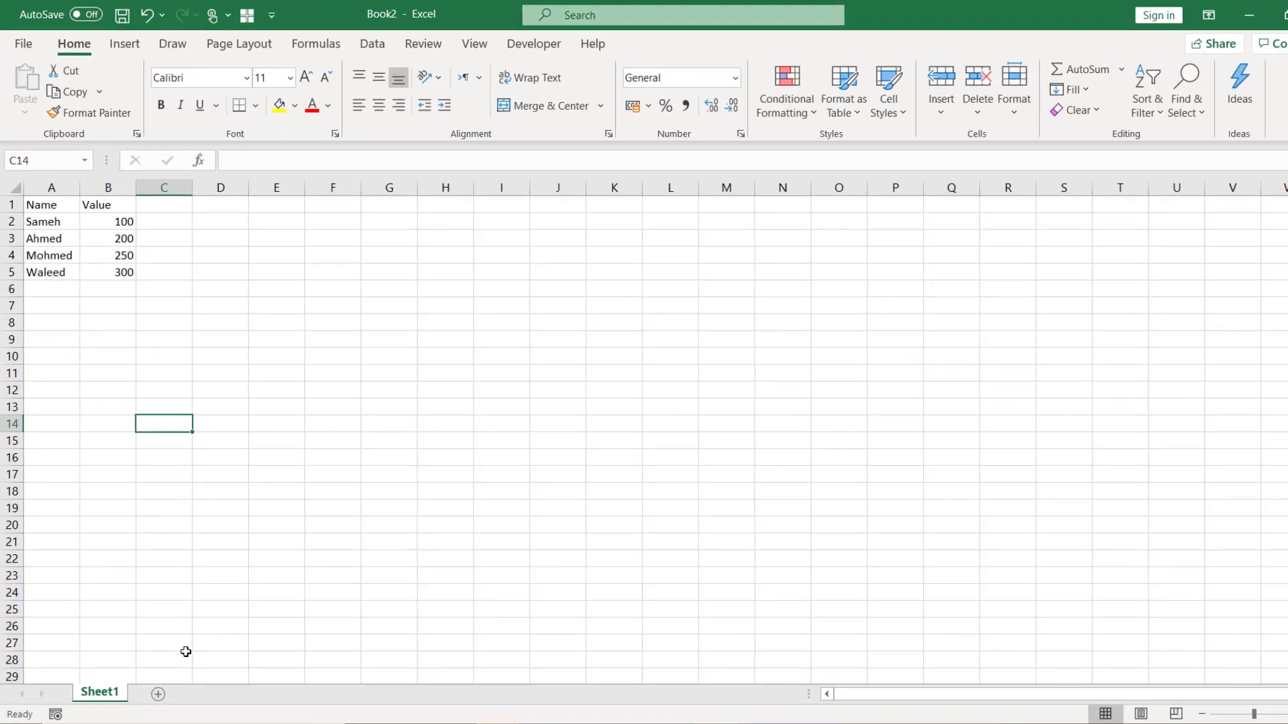
- Add a new worksheet and enter the header Name in A1 with the first person's name from the original list in A2
click(158, 695)
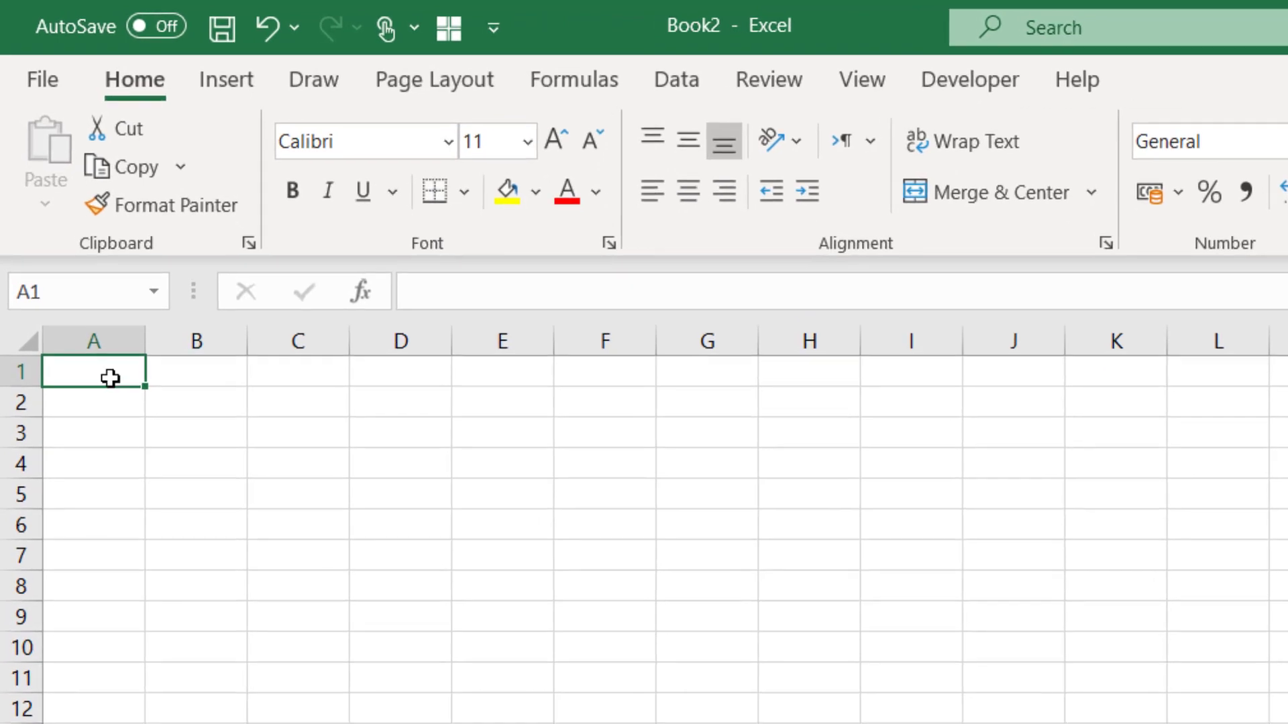
text(Name)
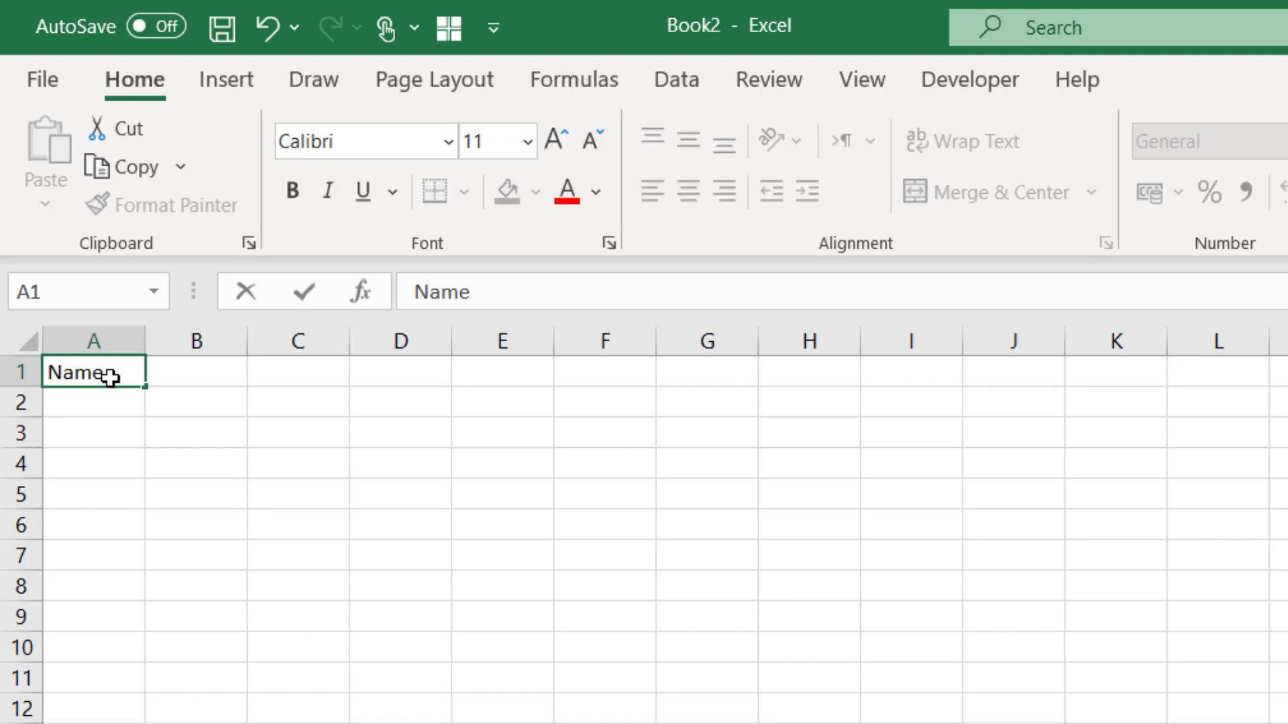
key(Return)
text(S)
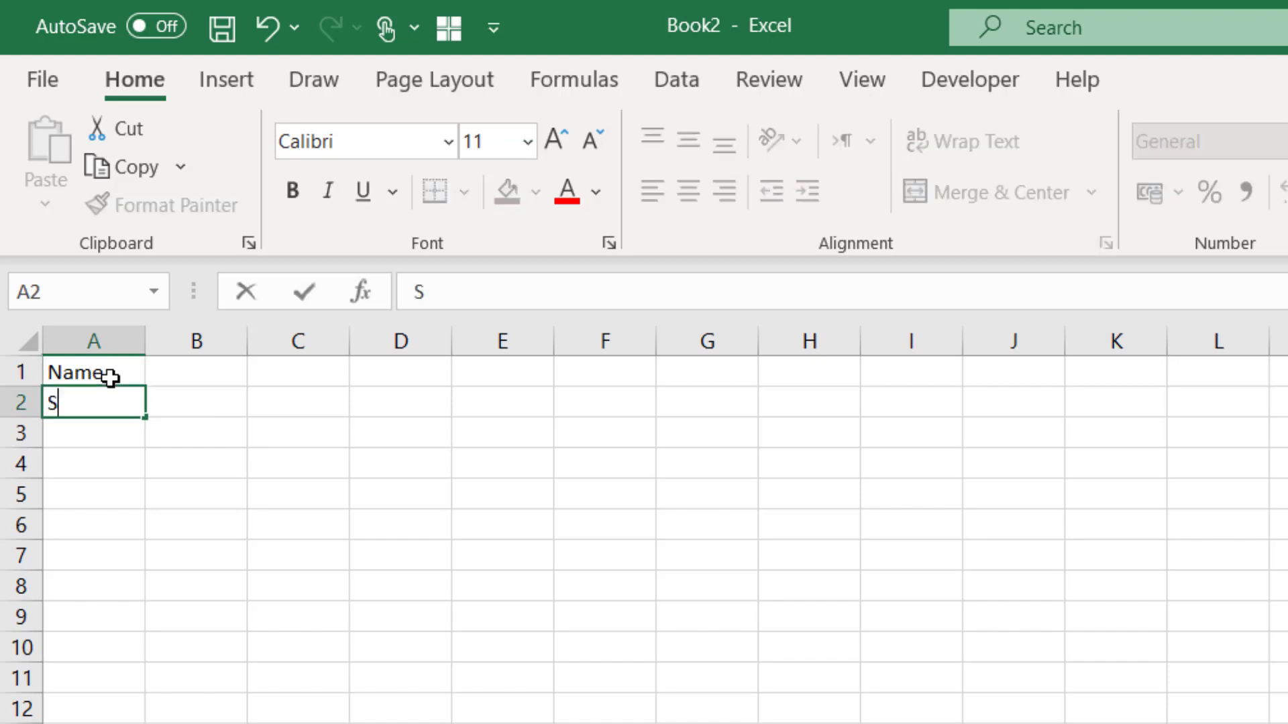
text(Sameh)
- Enter the column header Value in cell B1 of the new sheet
click(186, 369)
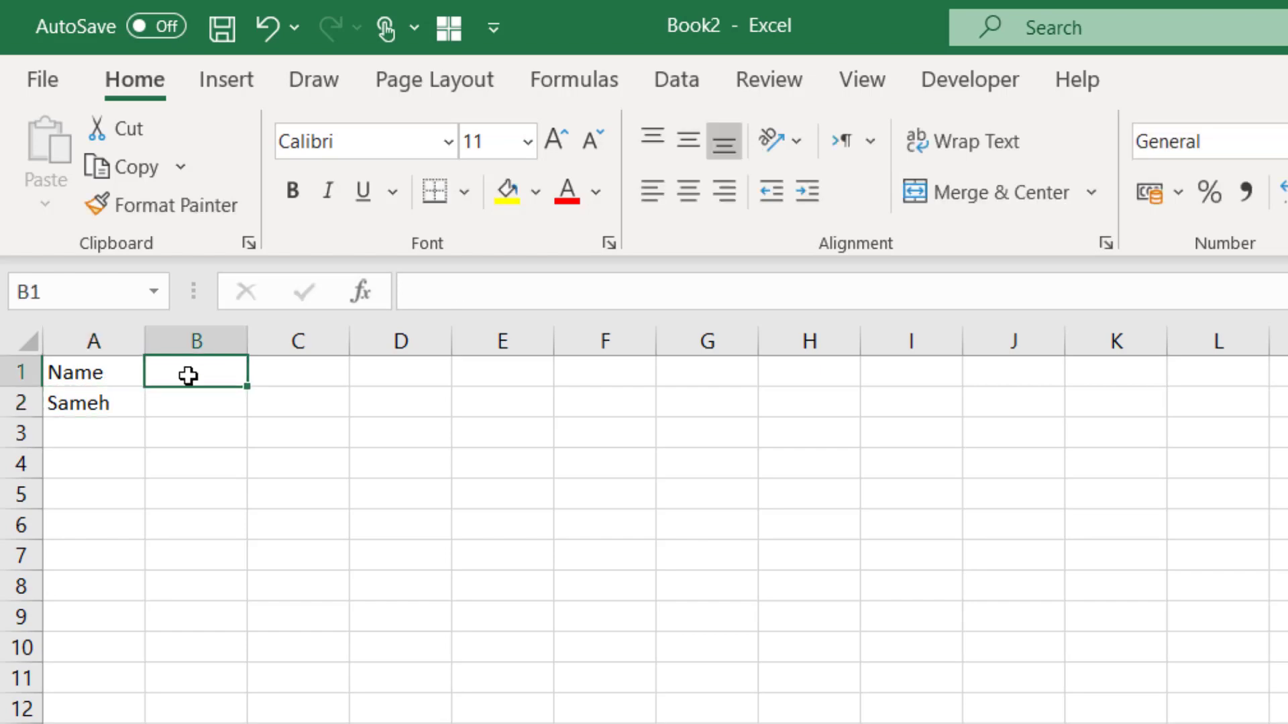
text(Va)
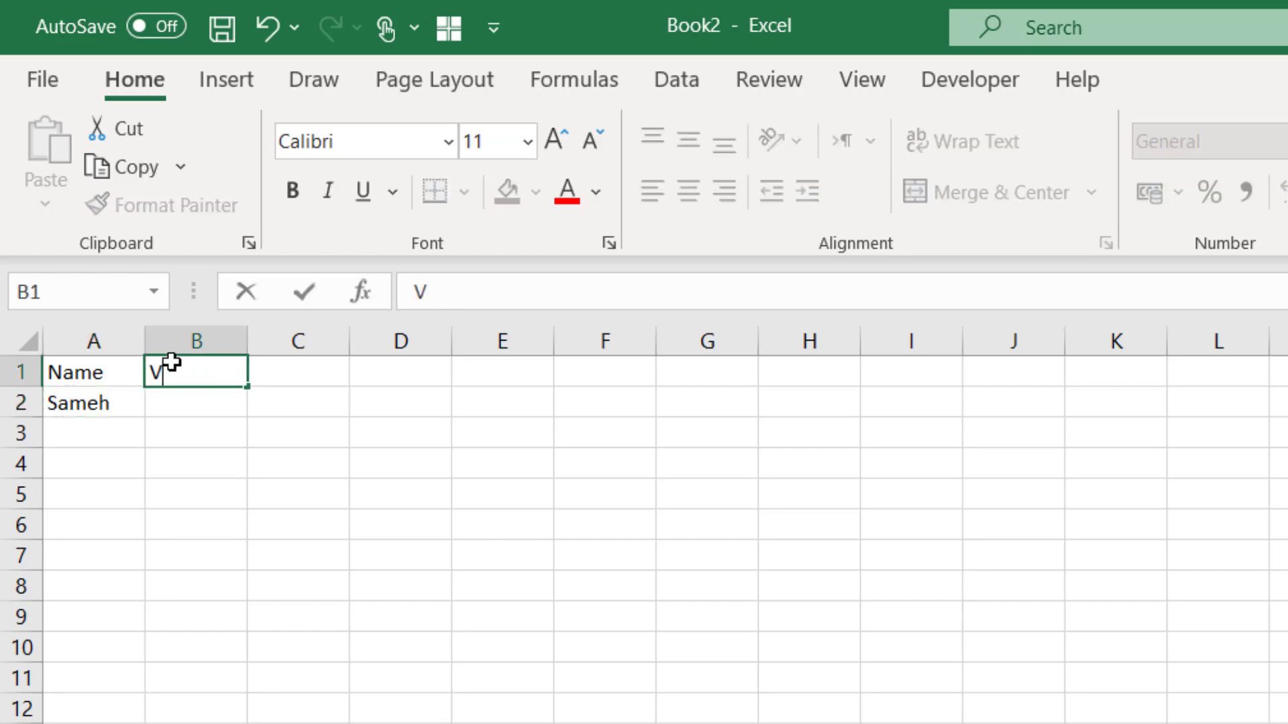
text(lue)
key(Return)
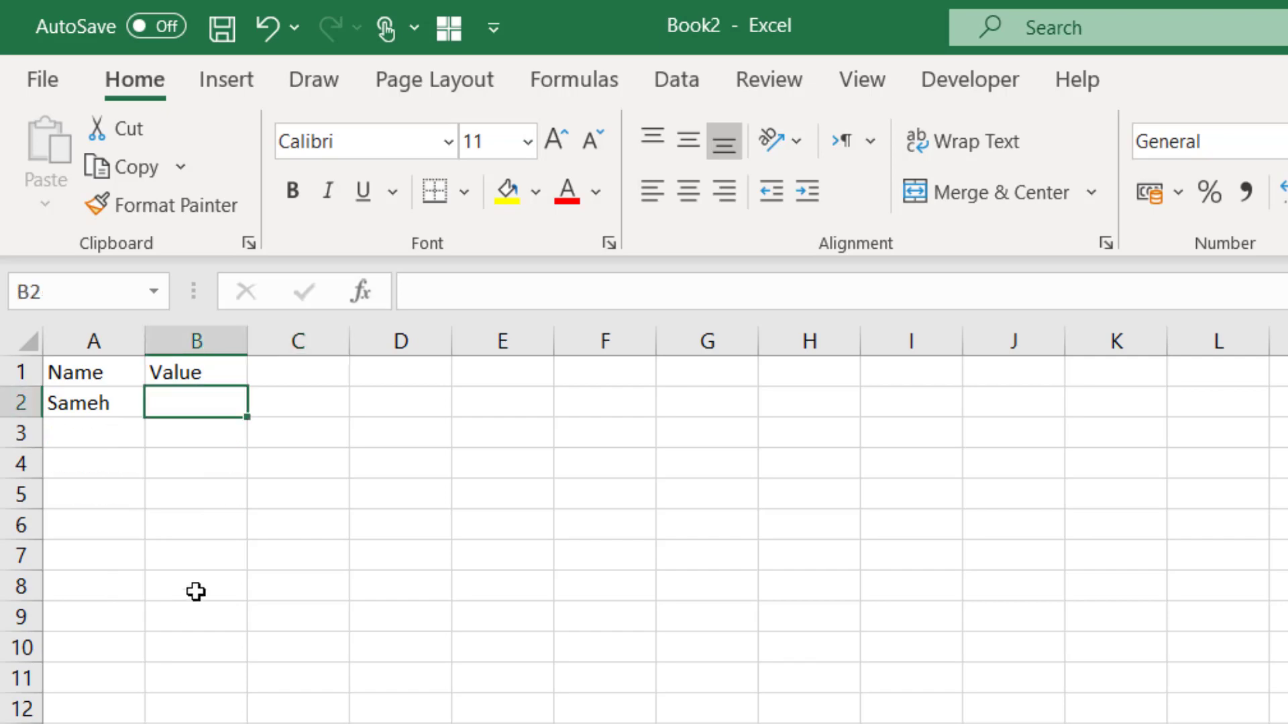
- Start a VLOOKUP formula in cell B2 of the new sheet with A2 as its lookup value
text(=)
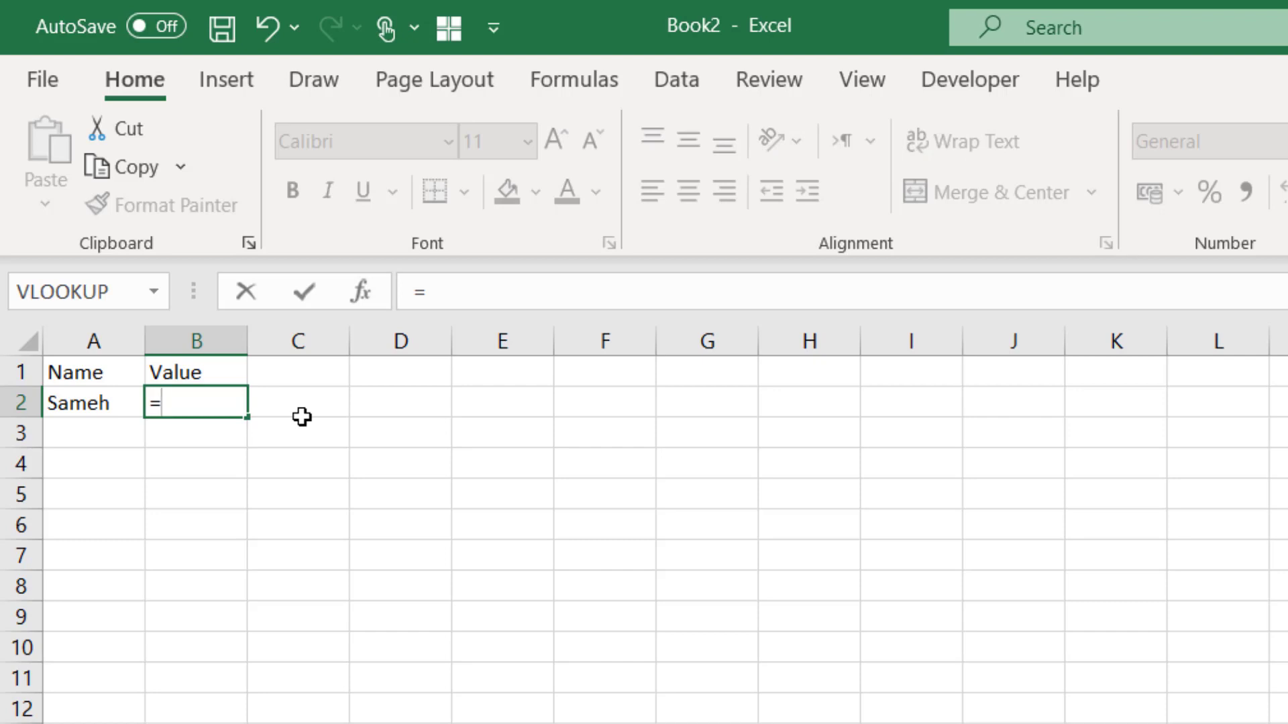
text(v)
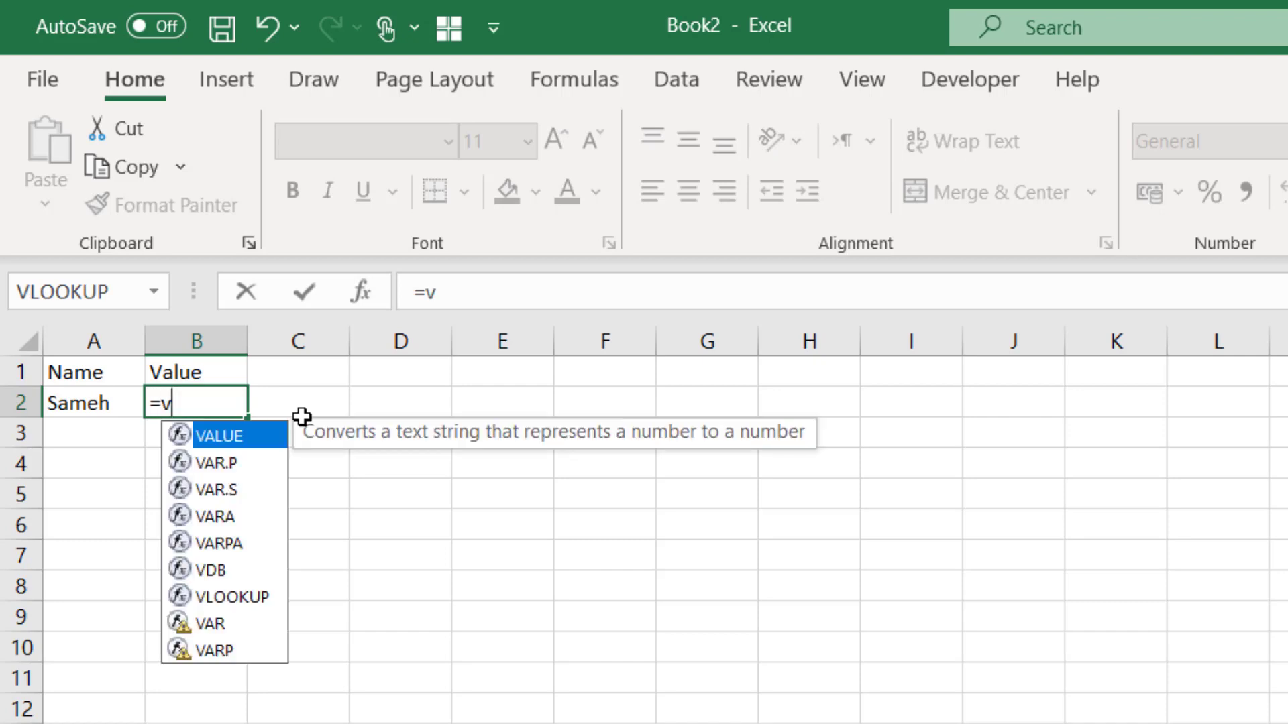
text(lo)
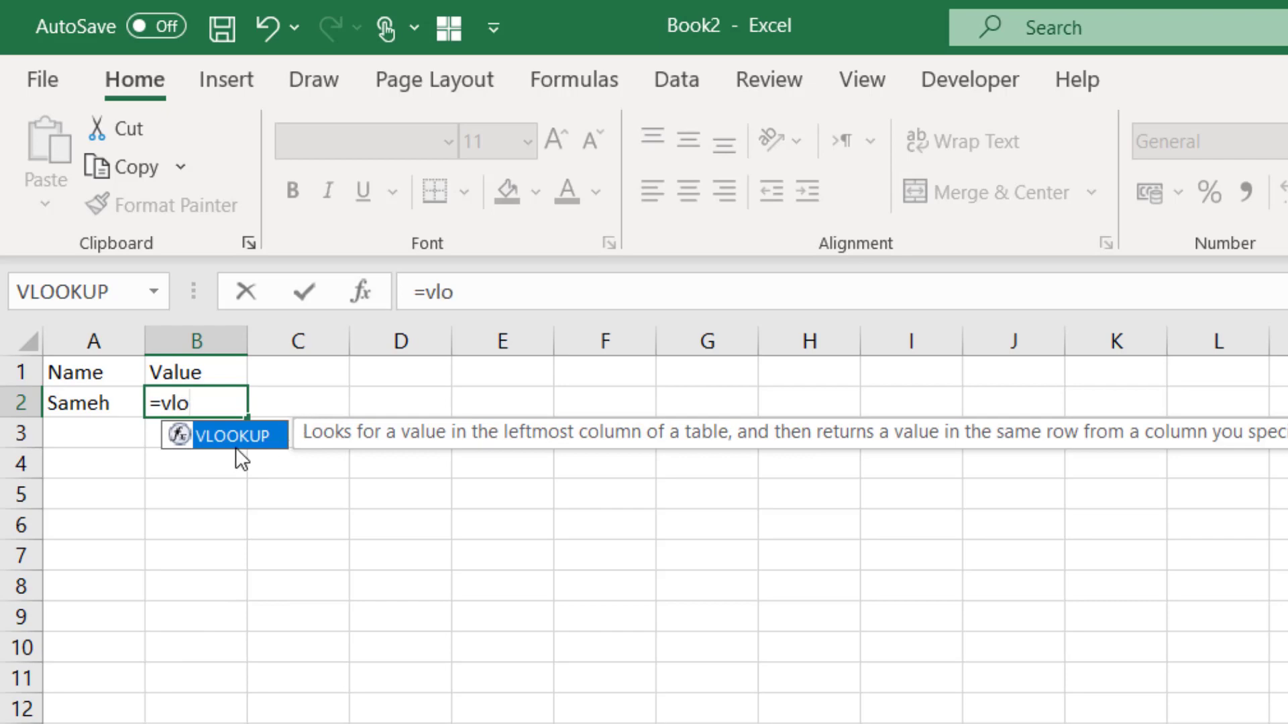
double_click(240, 441)
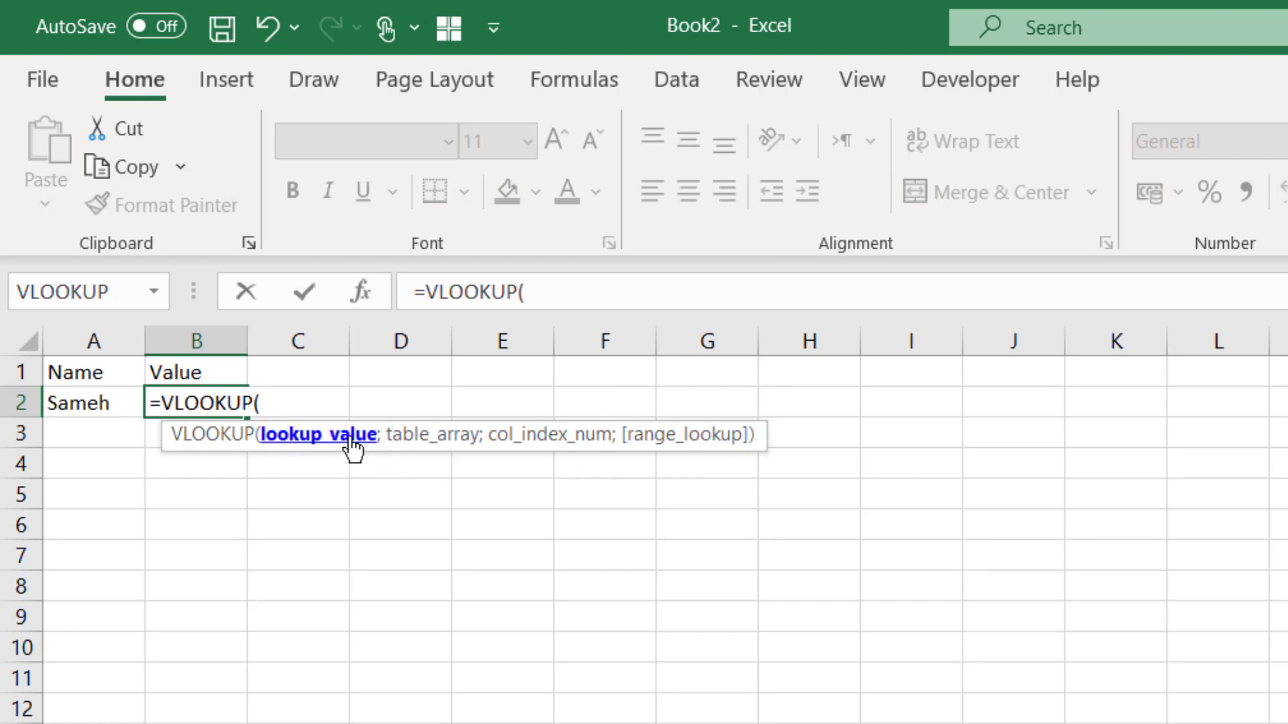
click(67, 403)
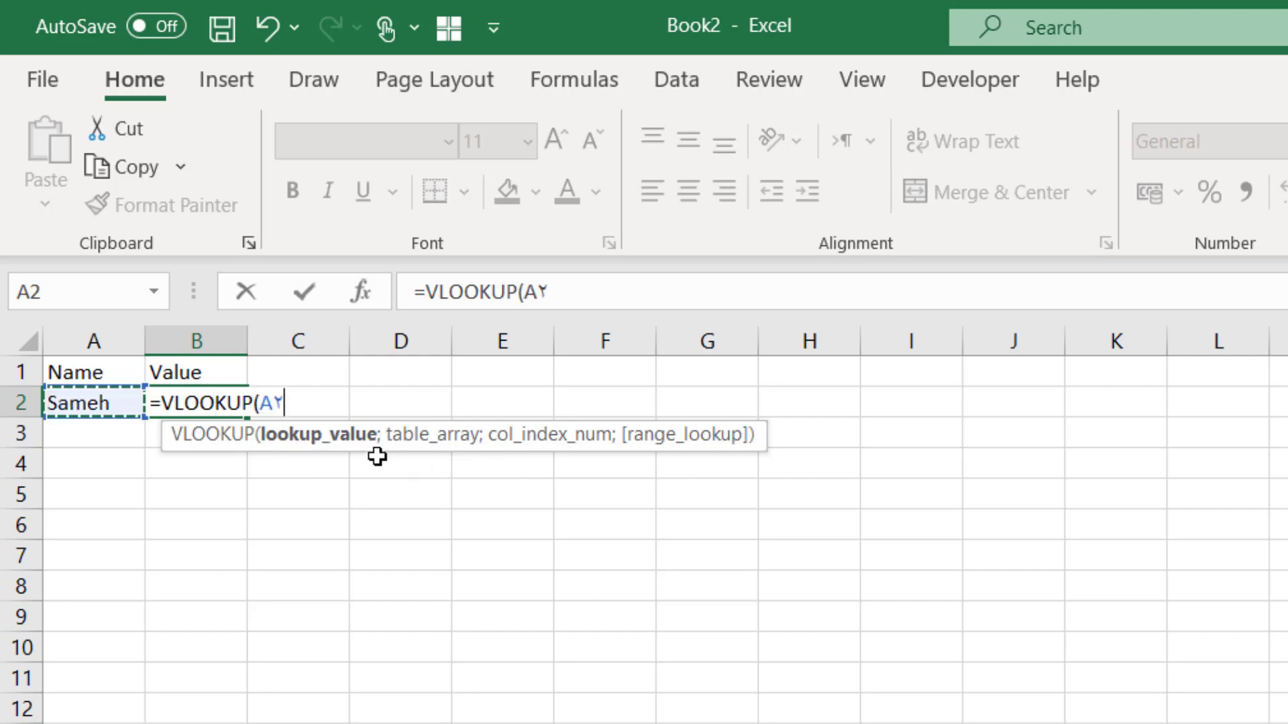
- Set the formula's table array to columns A:B of Sheet1
text(;)
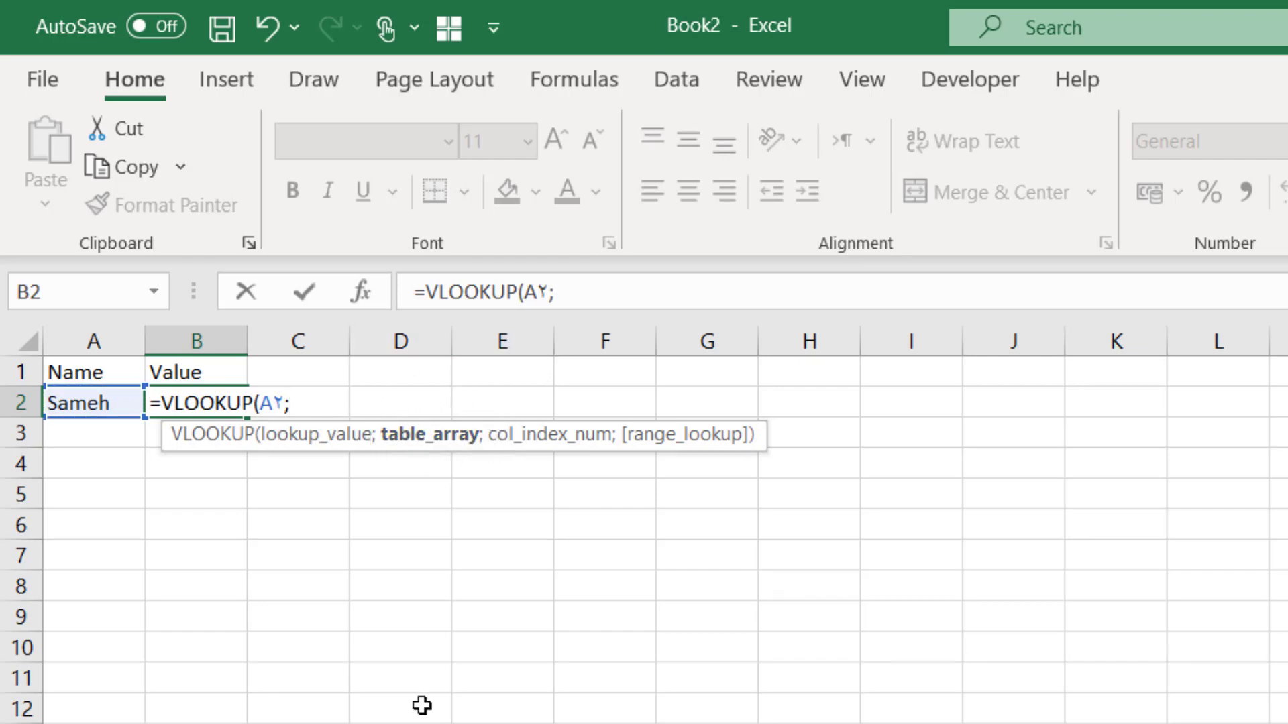
key(ctrl+Page_Up)
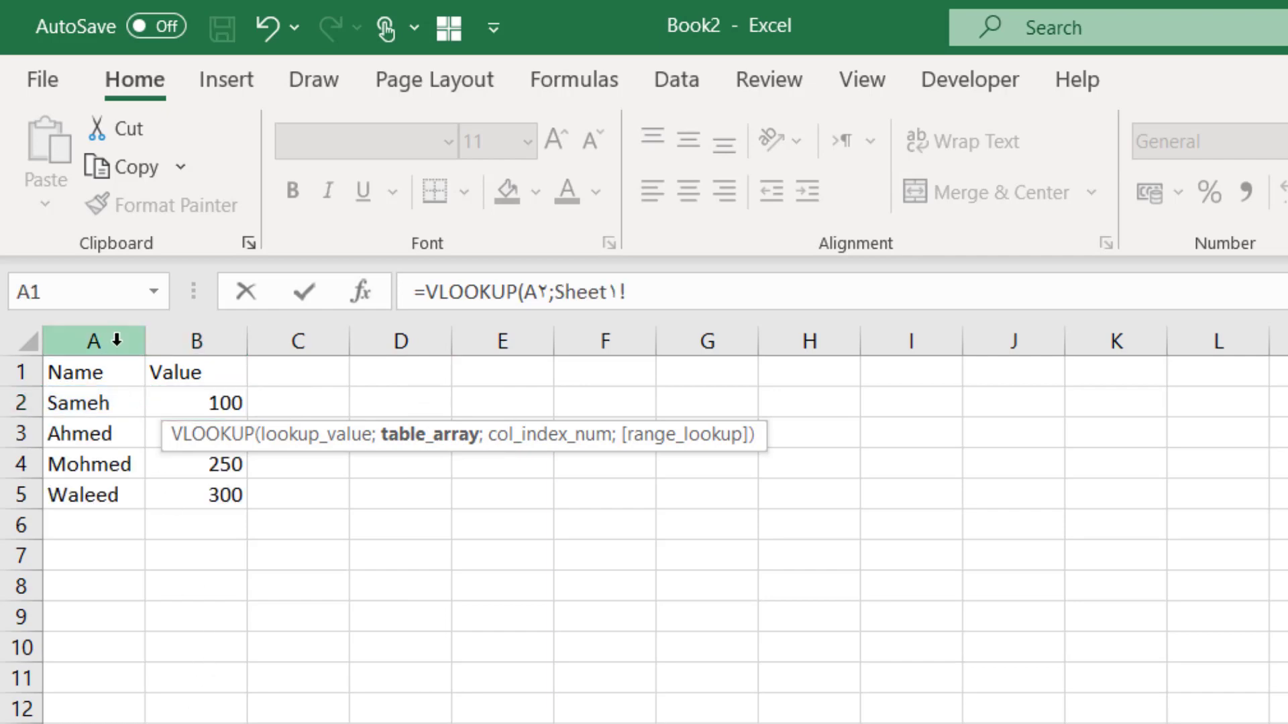
drag(116, 340, 205, 599)
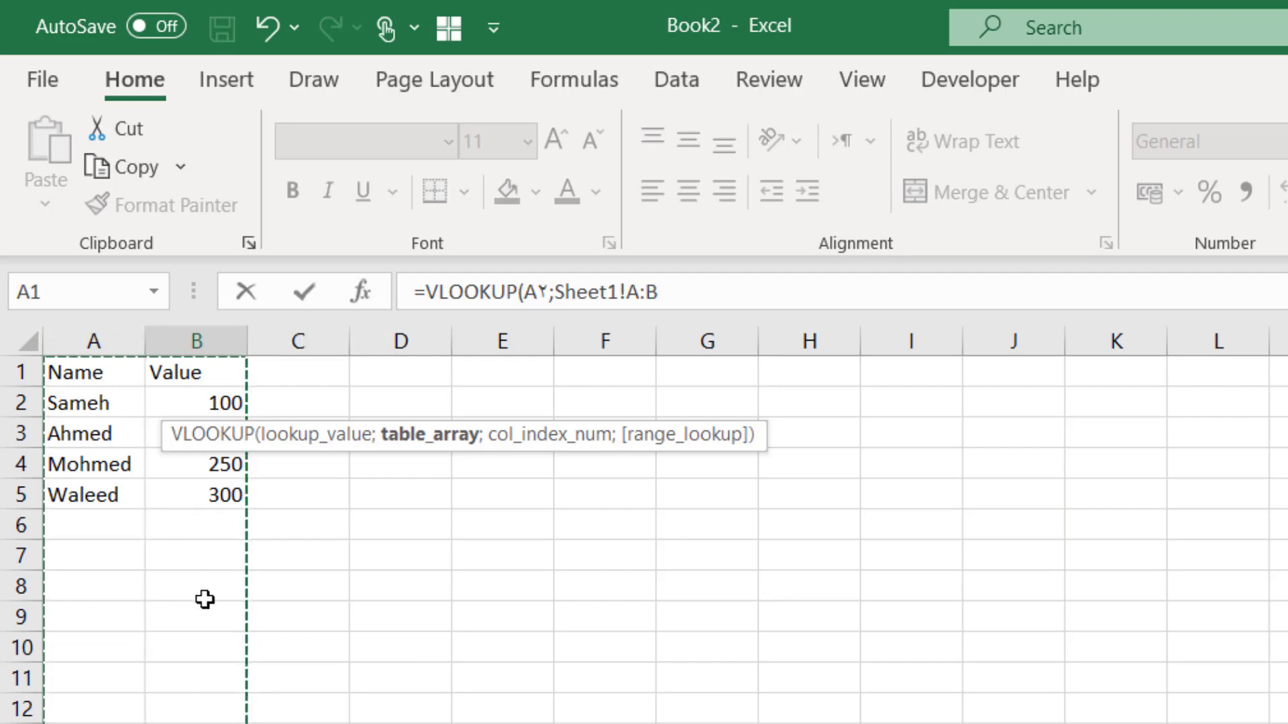
- Complete the VLOOKUP formula in B2 with column index 2 and range lookup 0 for an exact match
text(;)
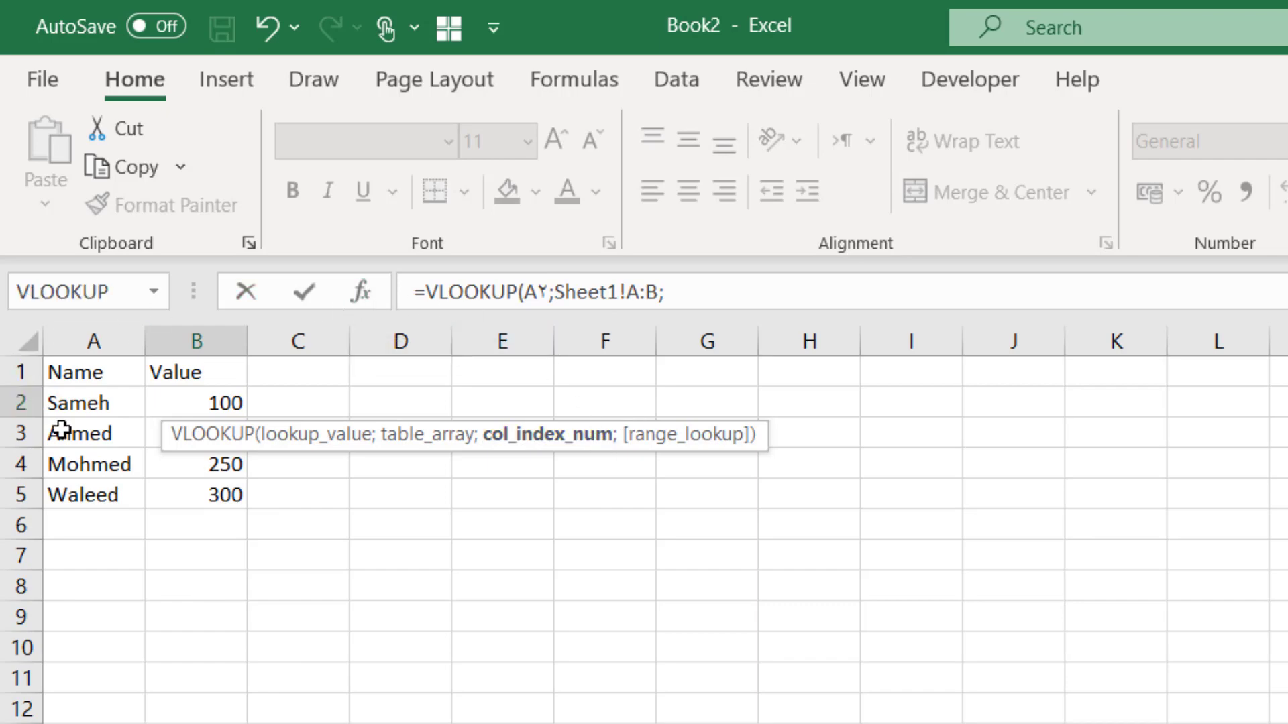
text(2;)
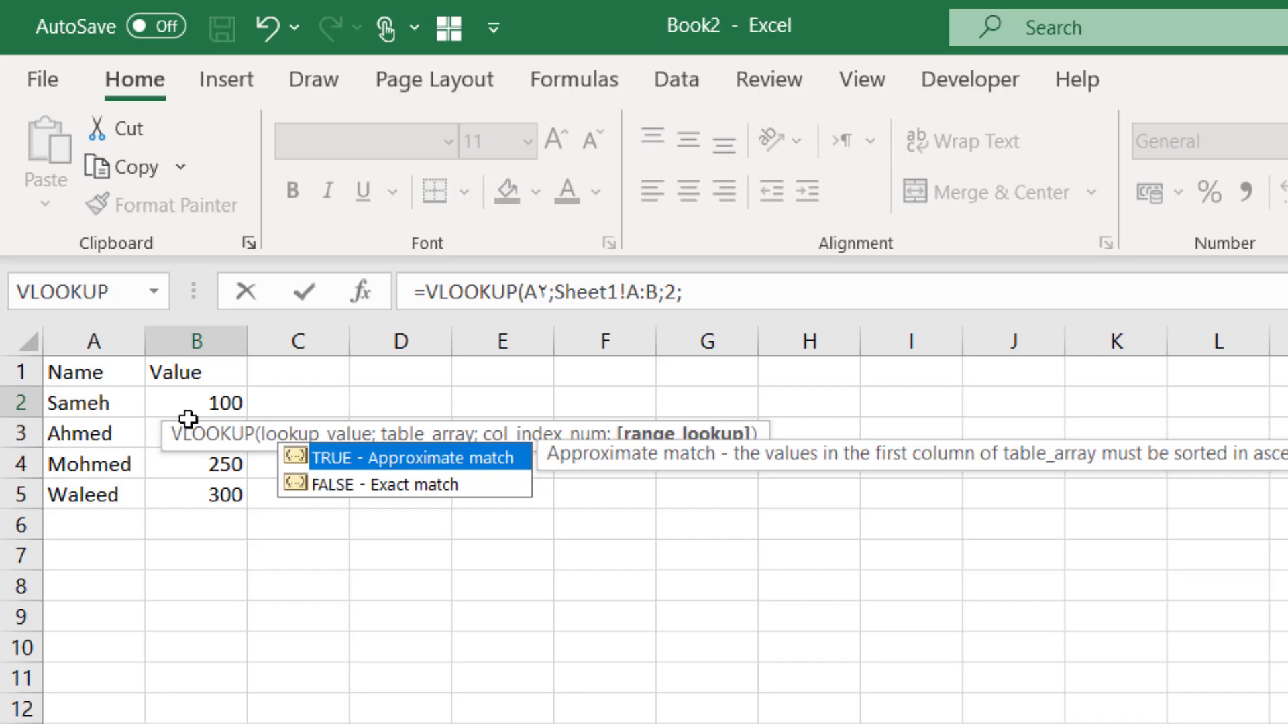
key(Down)
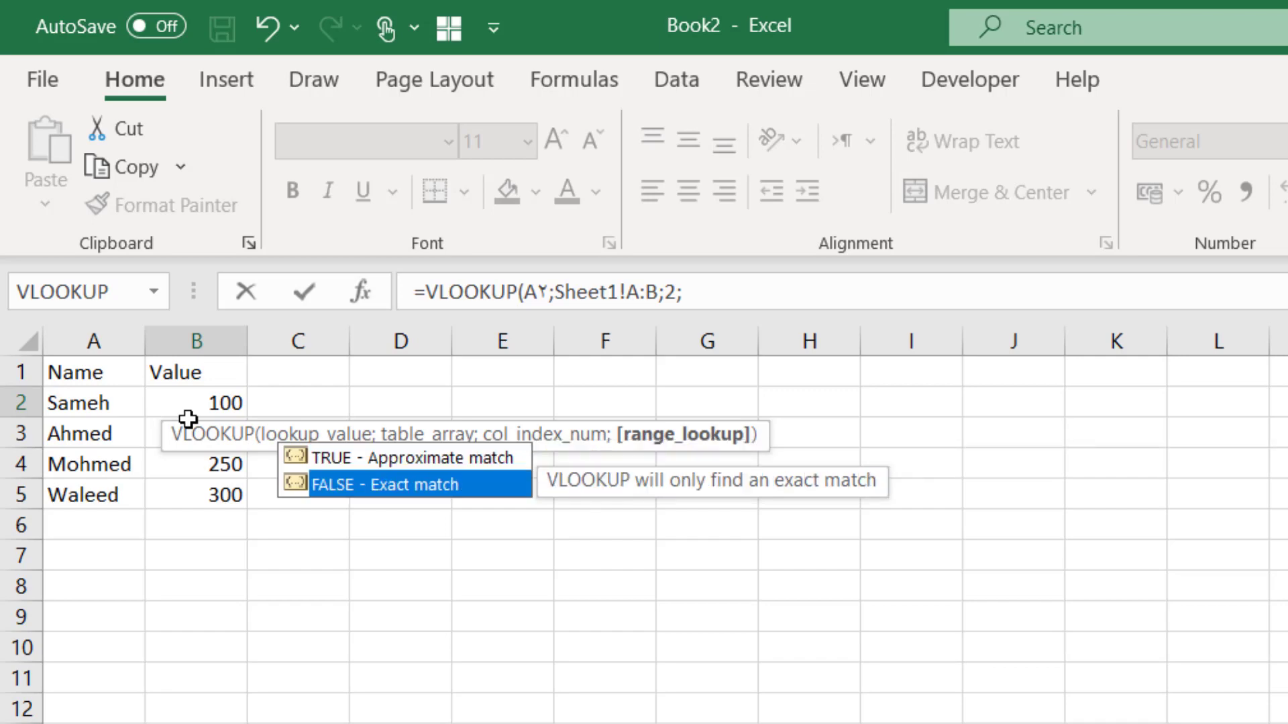
text(0)
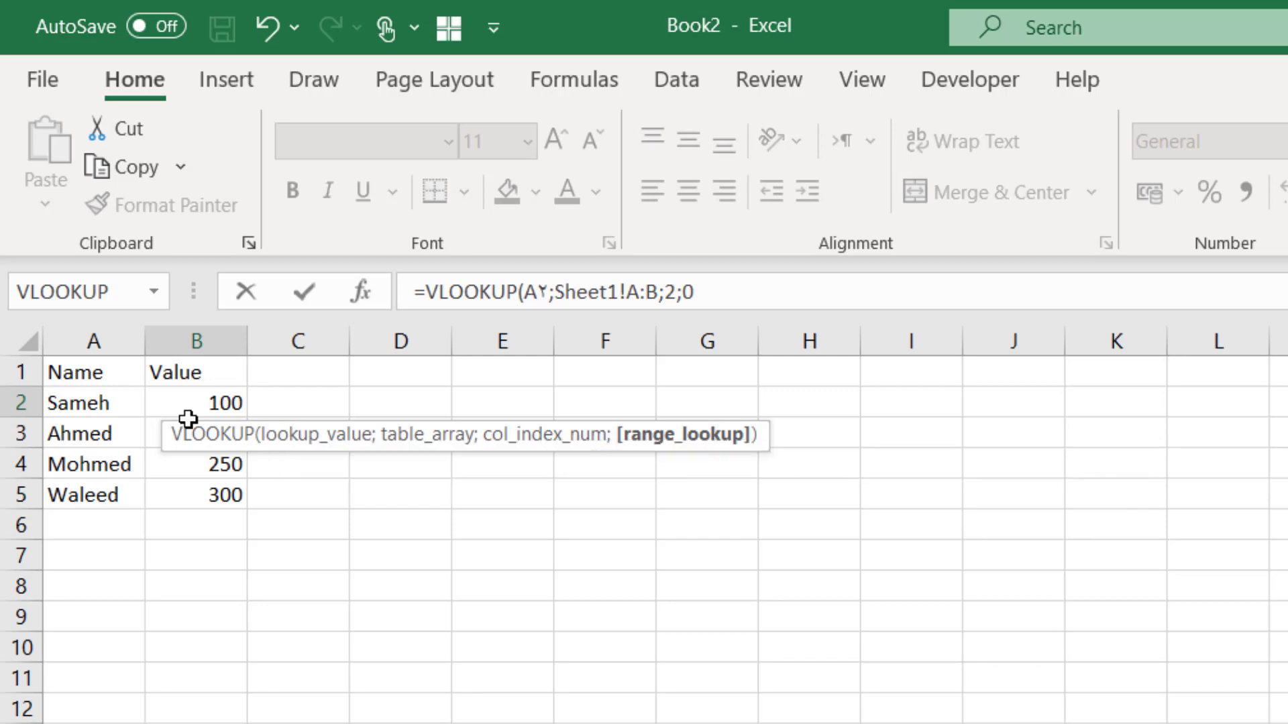
text())
key(Return)
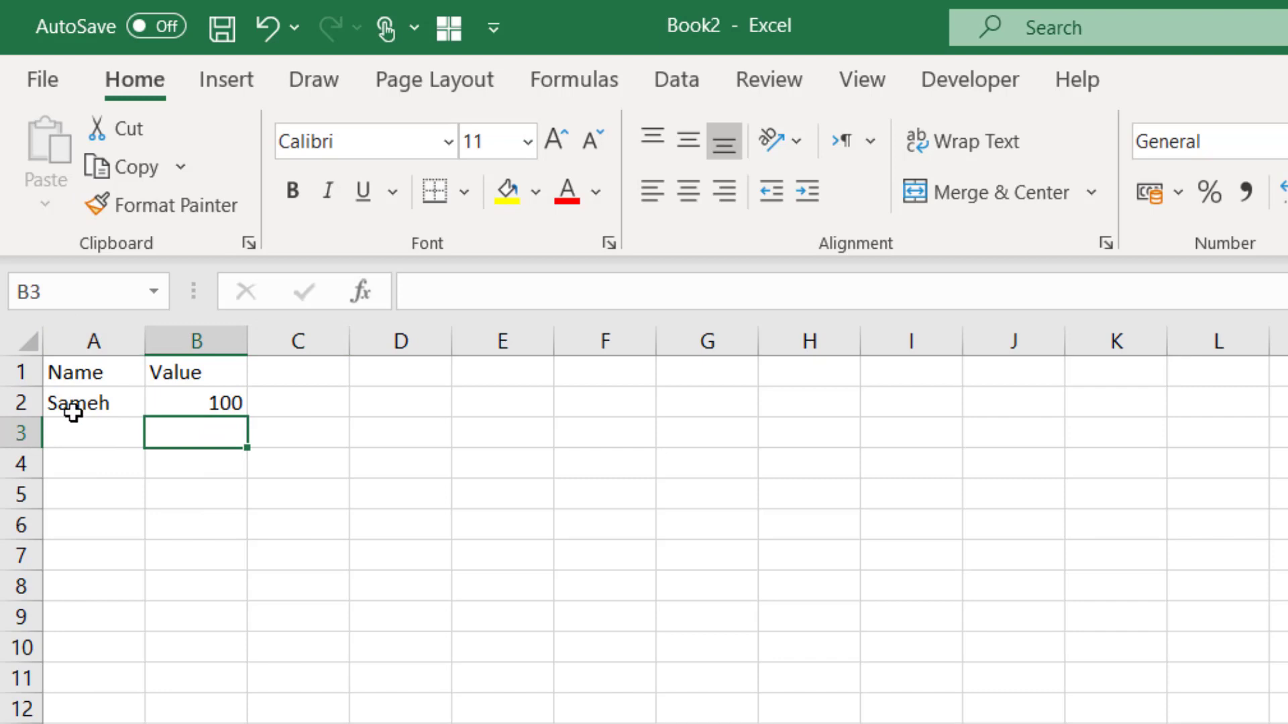
- Replace the lookup name in A2 with the second person's name from the Sheet1 list
click(73, 411)
text(Ahmed)
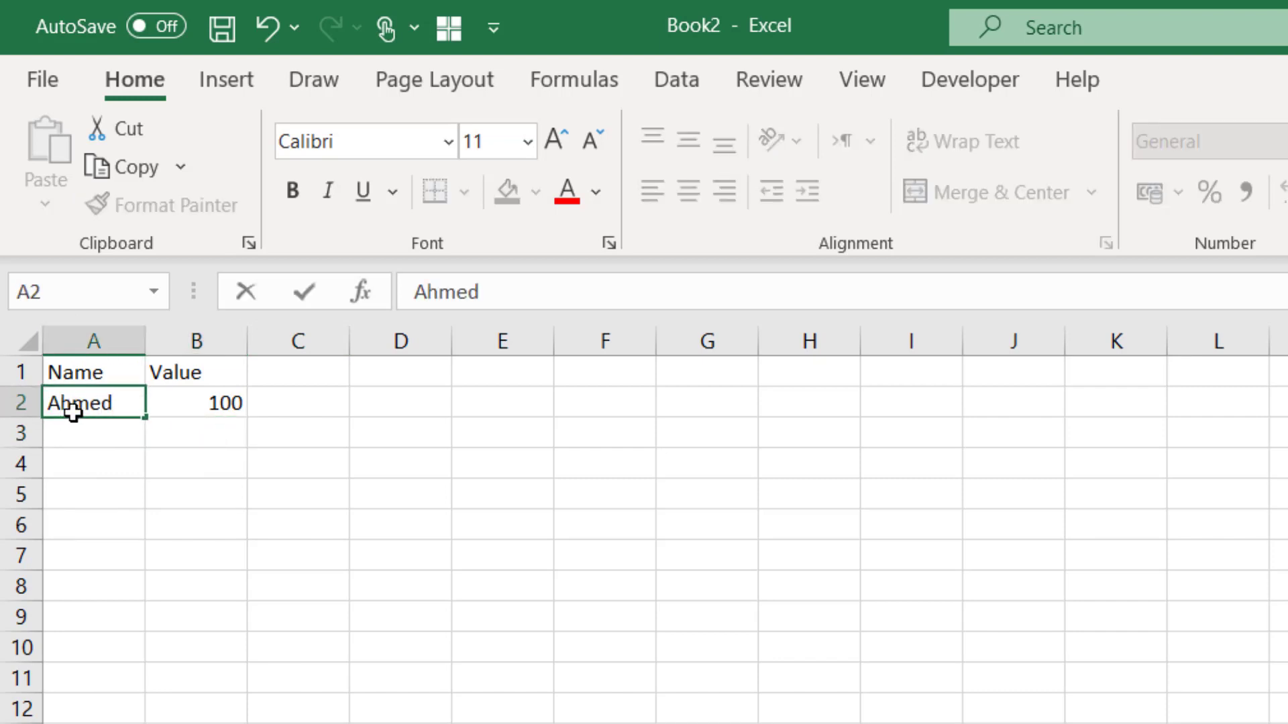
key(Return)
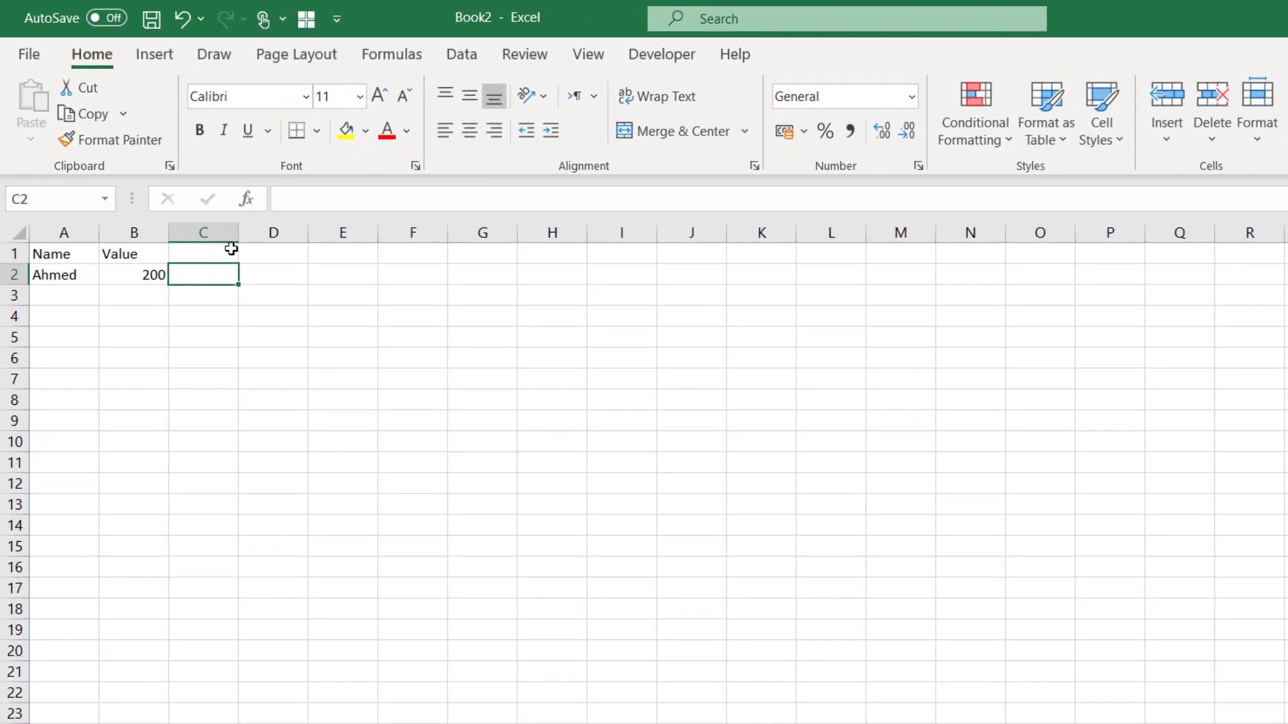
- Search for vlookup with Insert Function and open the VLOOKUP arguments for cell C2
click(248, 198)
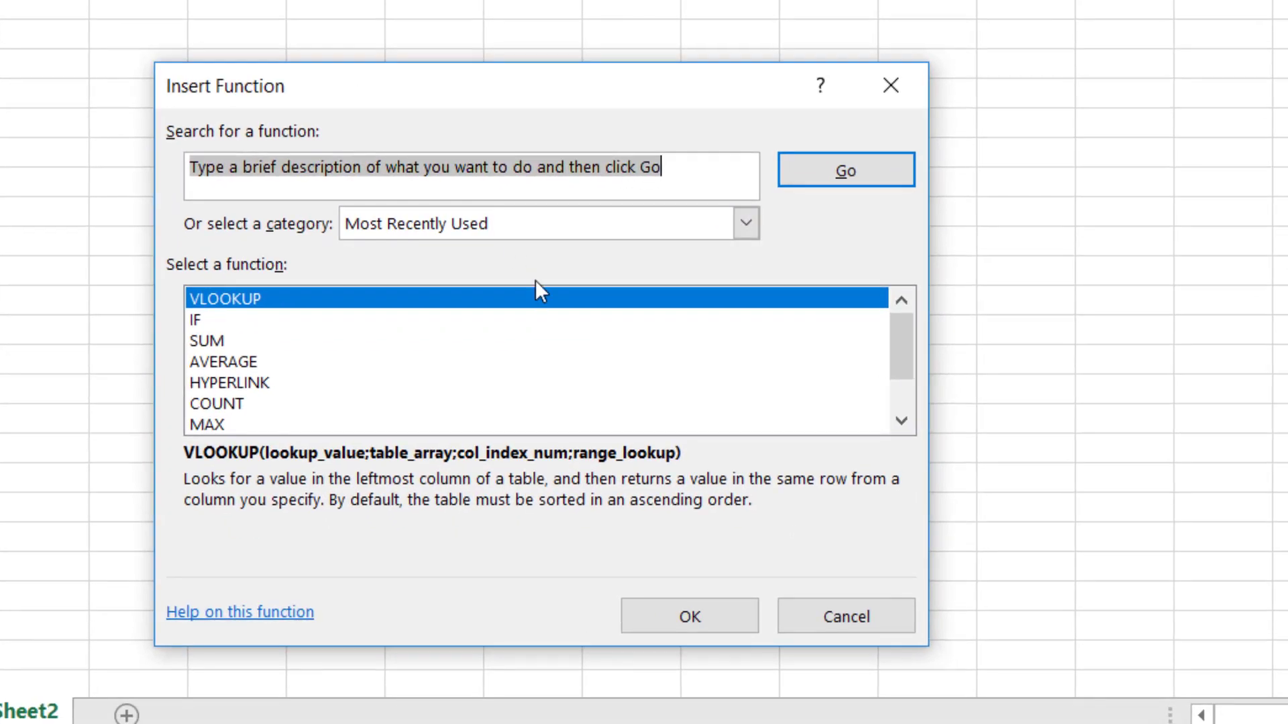
text(vloo)
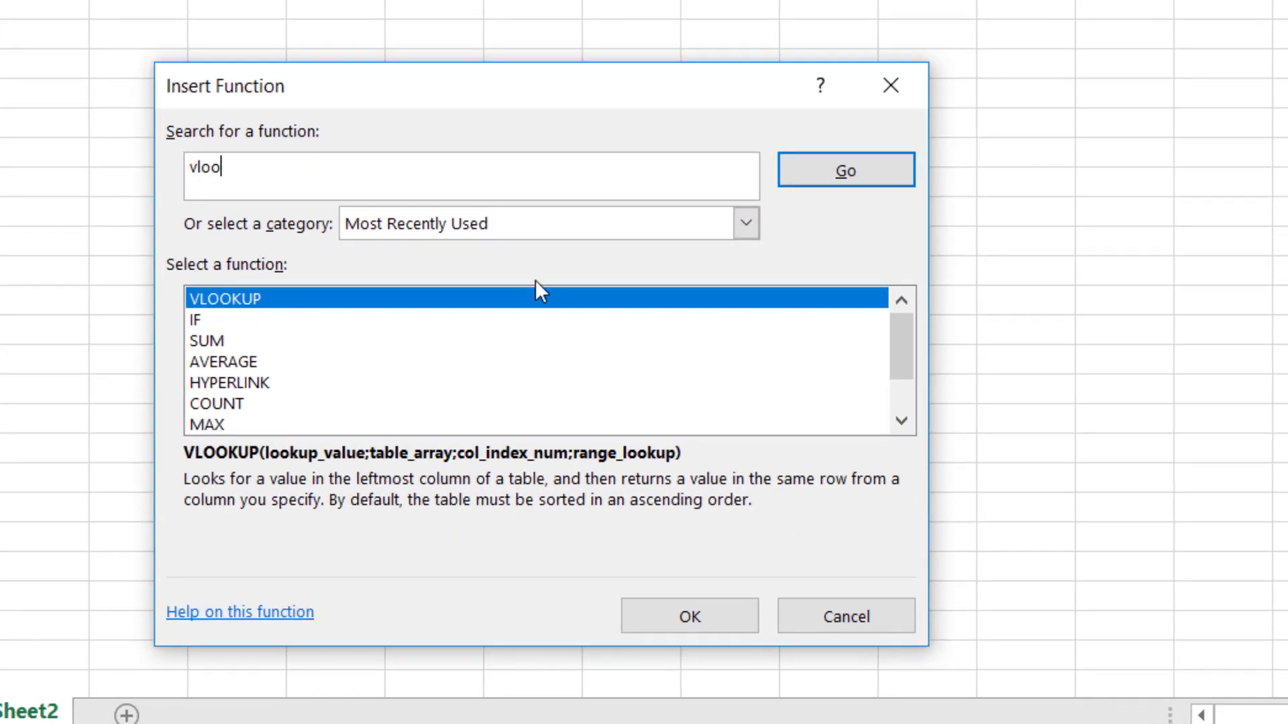
text(kup)
click(853, 179)
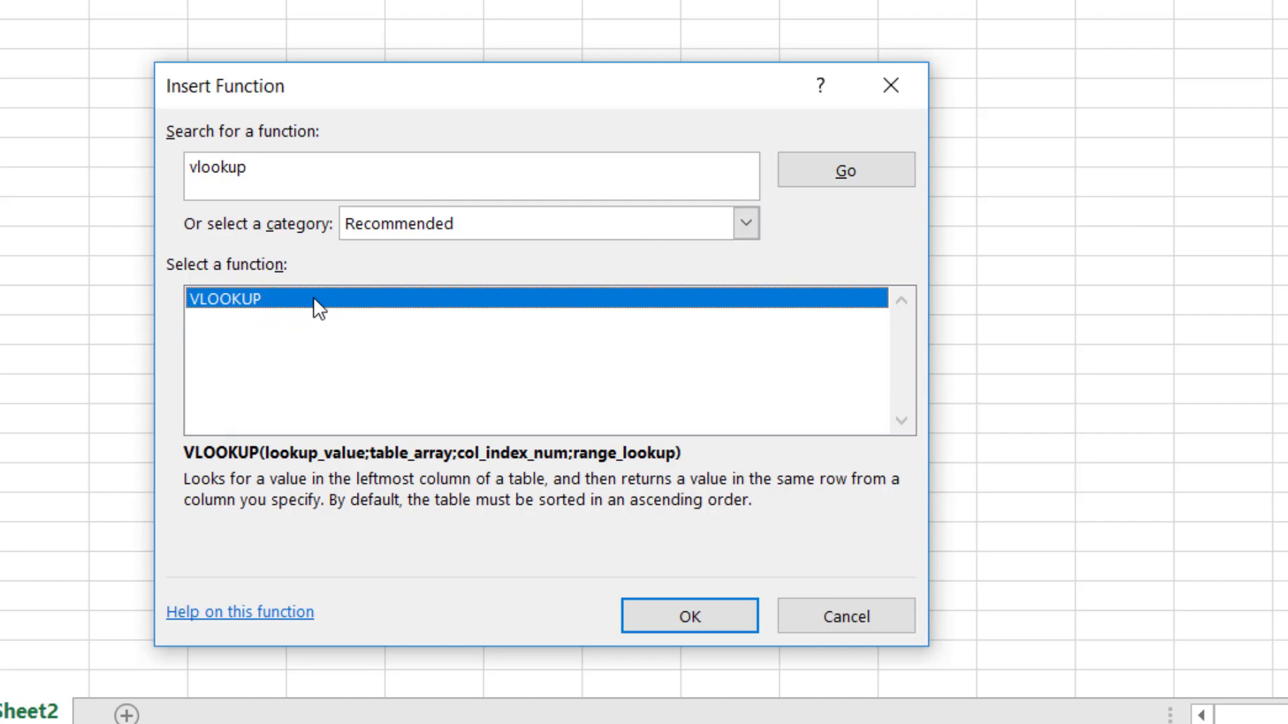
double_click(313, 296)
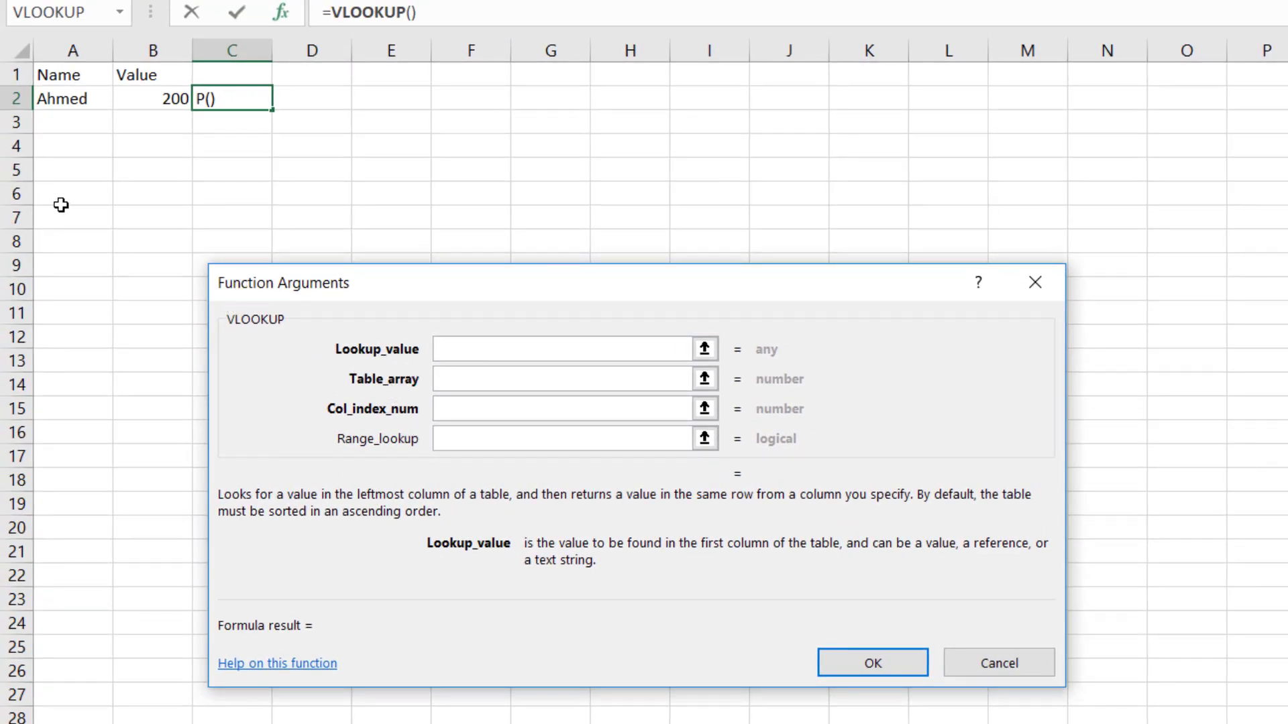
- Set the VLOOKUP lookup value to A2 and its table array to columns A:C of Sheet1
click(86, 98)
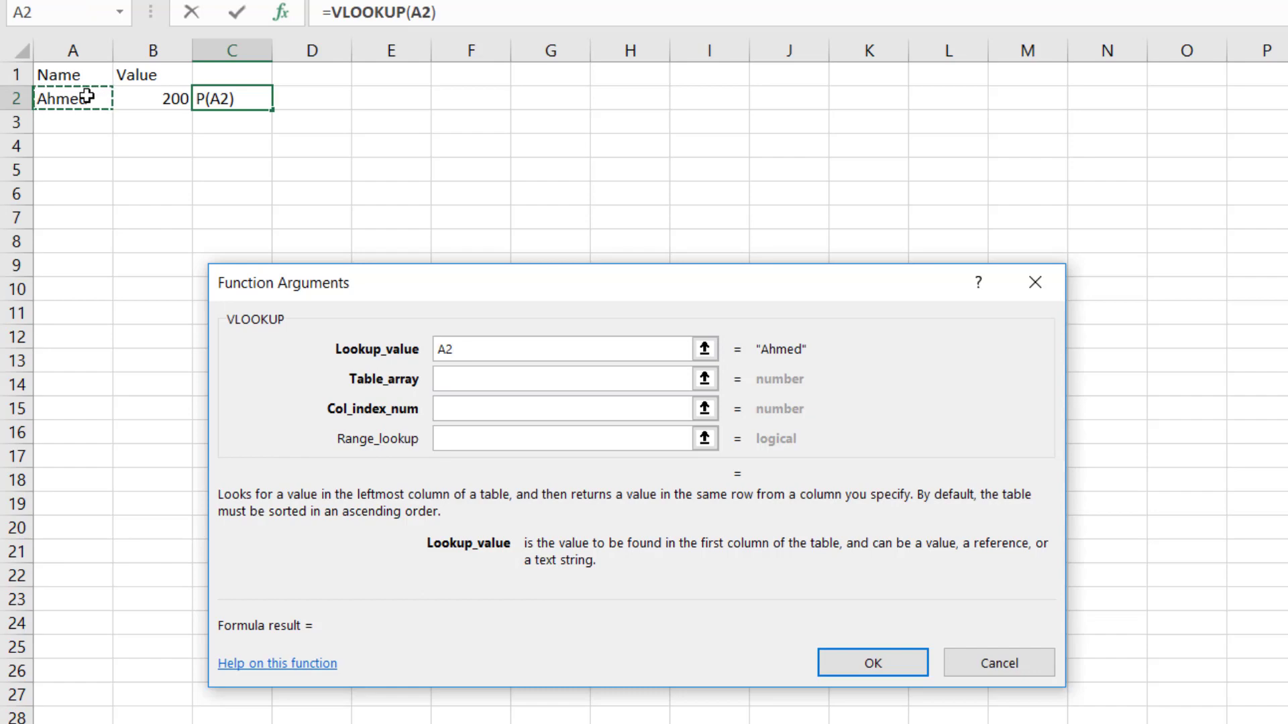
click(449, 381)
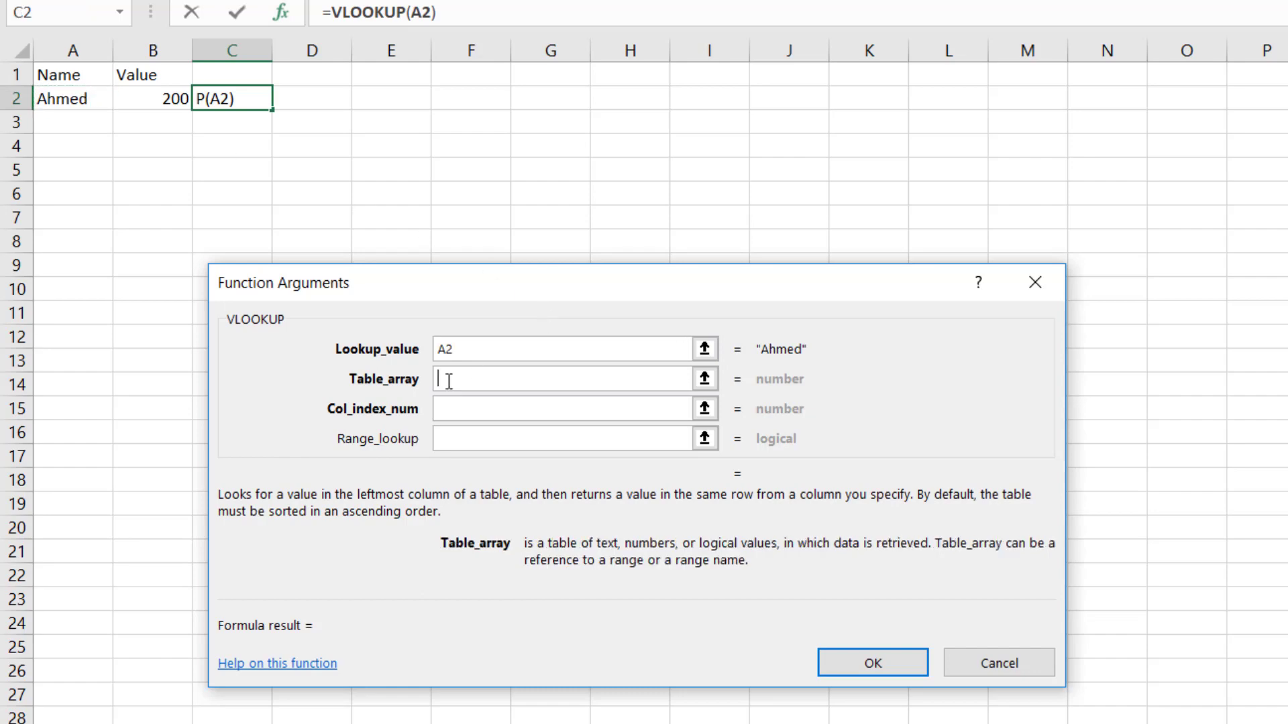
key(ctrl+Page_Up)
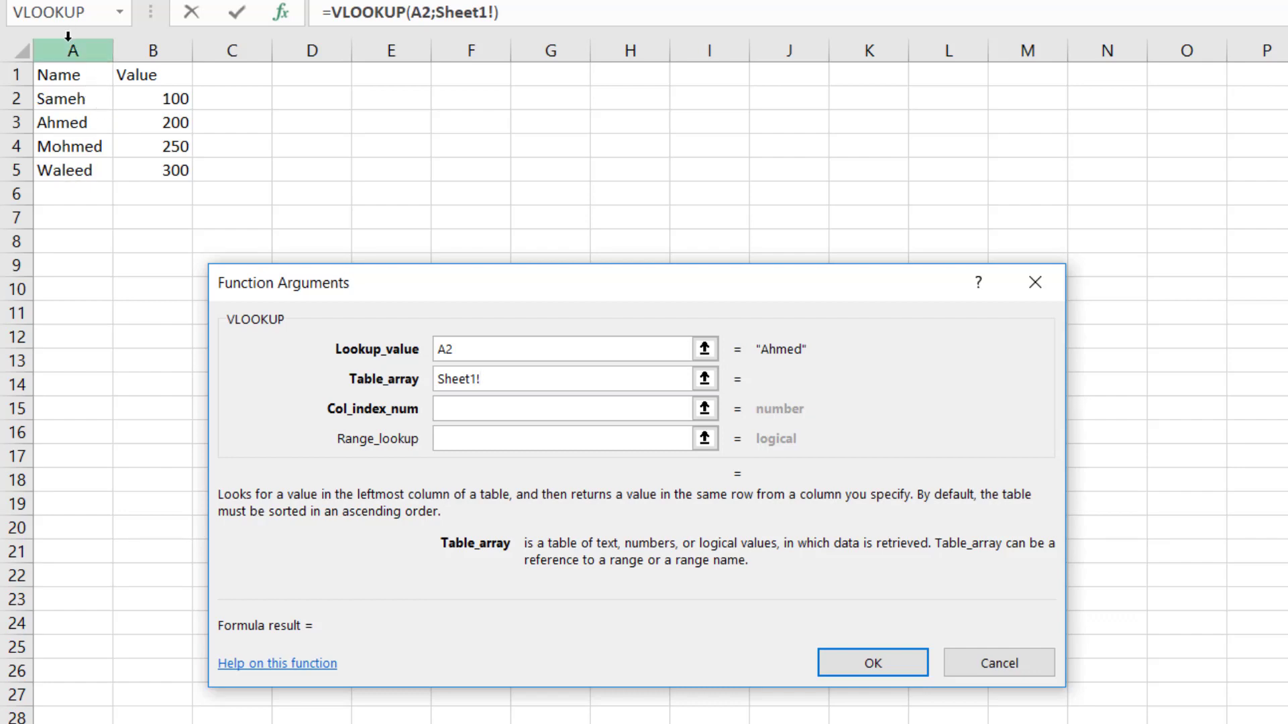
drag(68, 36, 244, 50)
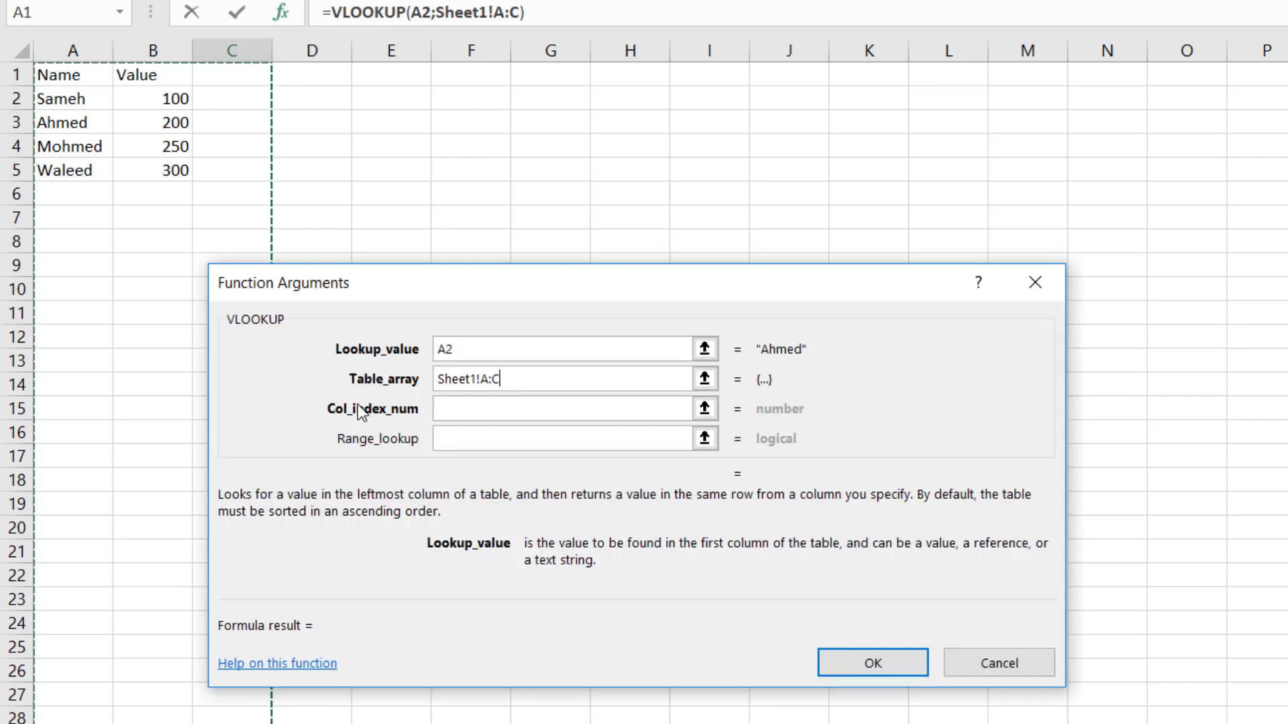
- Set the column index to 3 and the range lookup to 0, and insert the VLOOKUP formula in C2
click(492, 410)
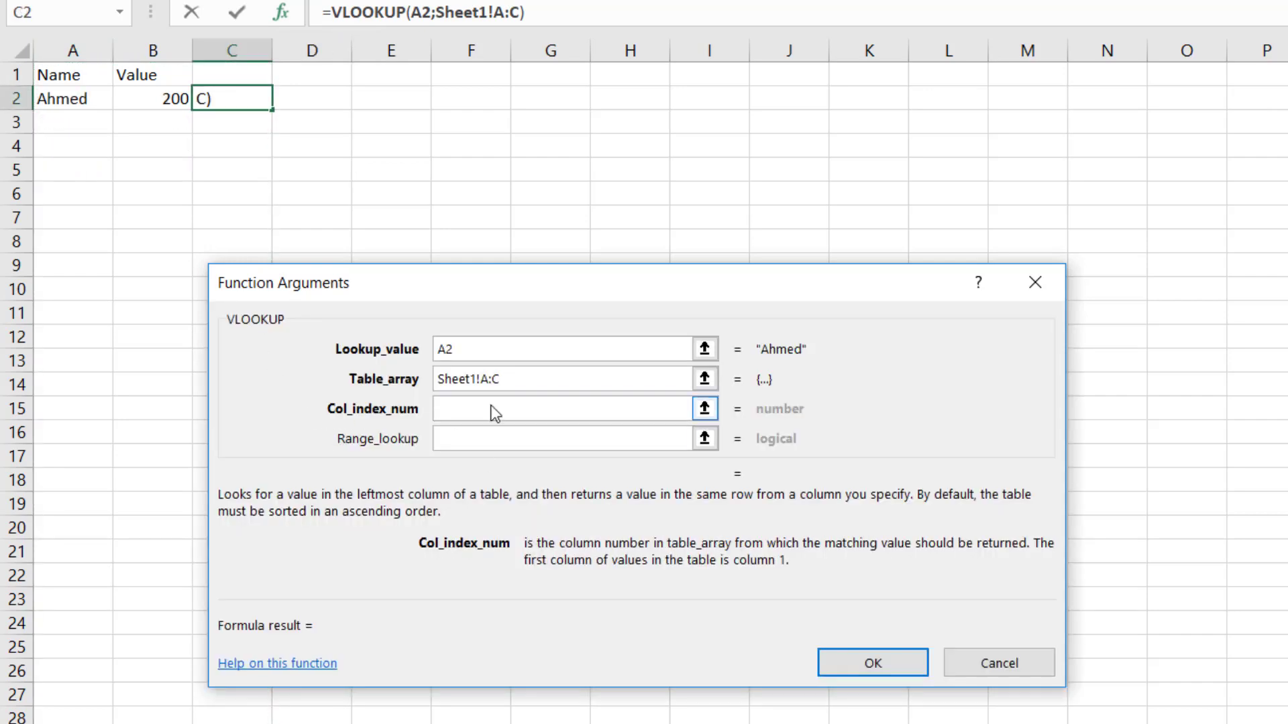
text(3)
key(Tab)
click(485, 433)
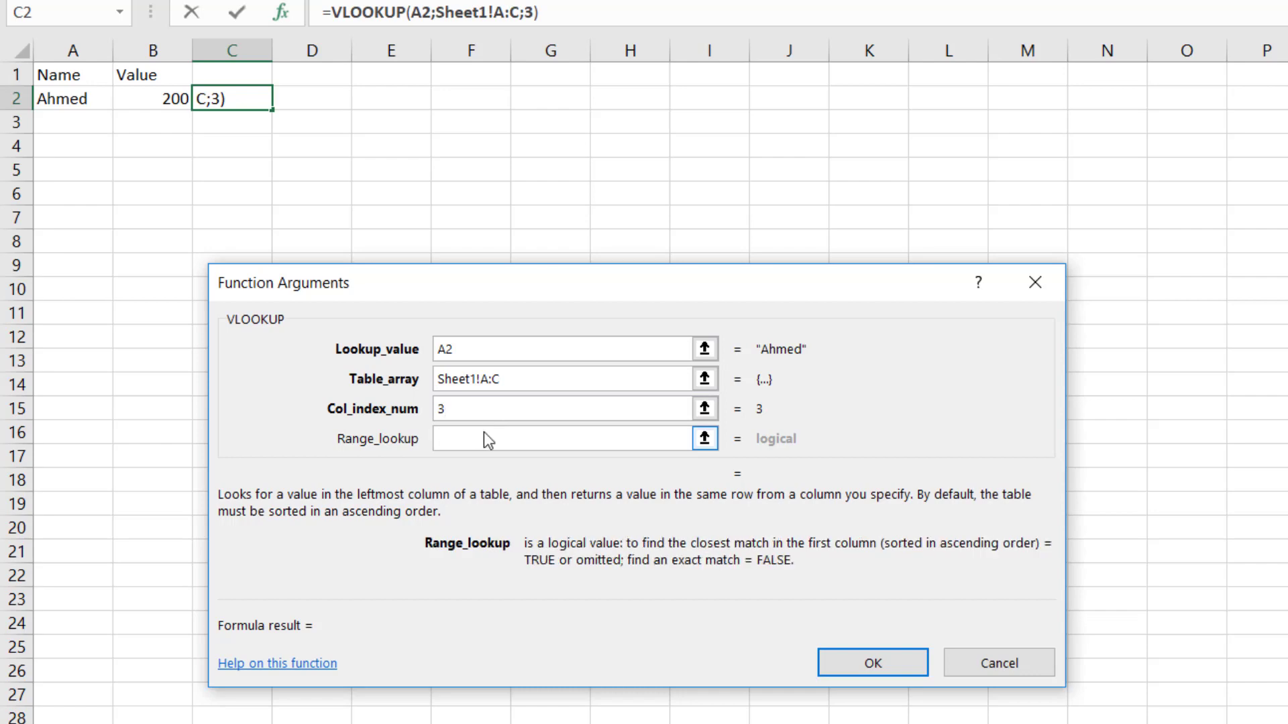
text(0)
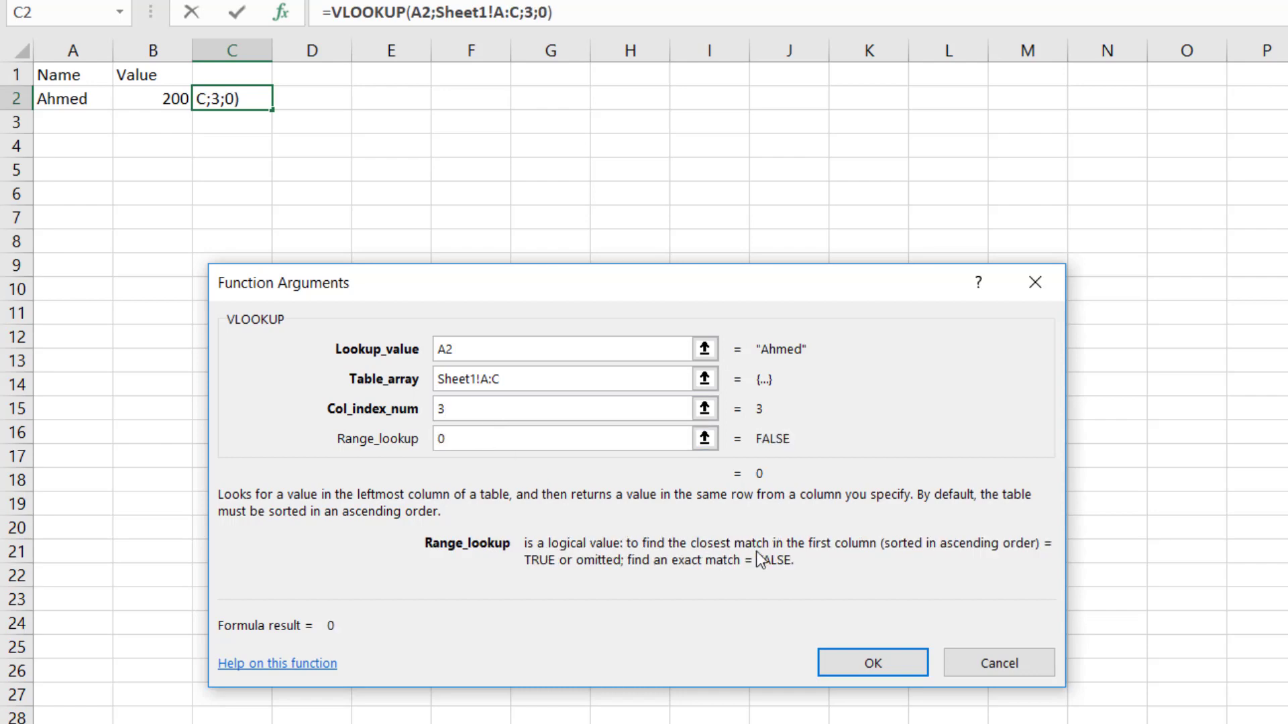
click(880, 660)
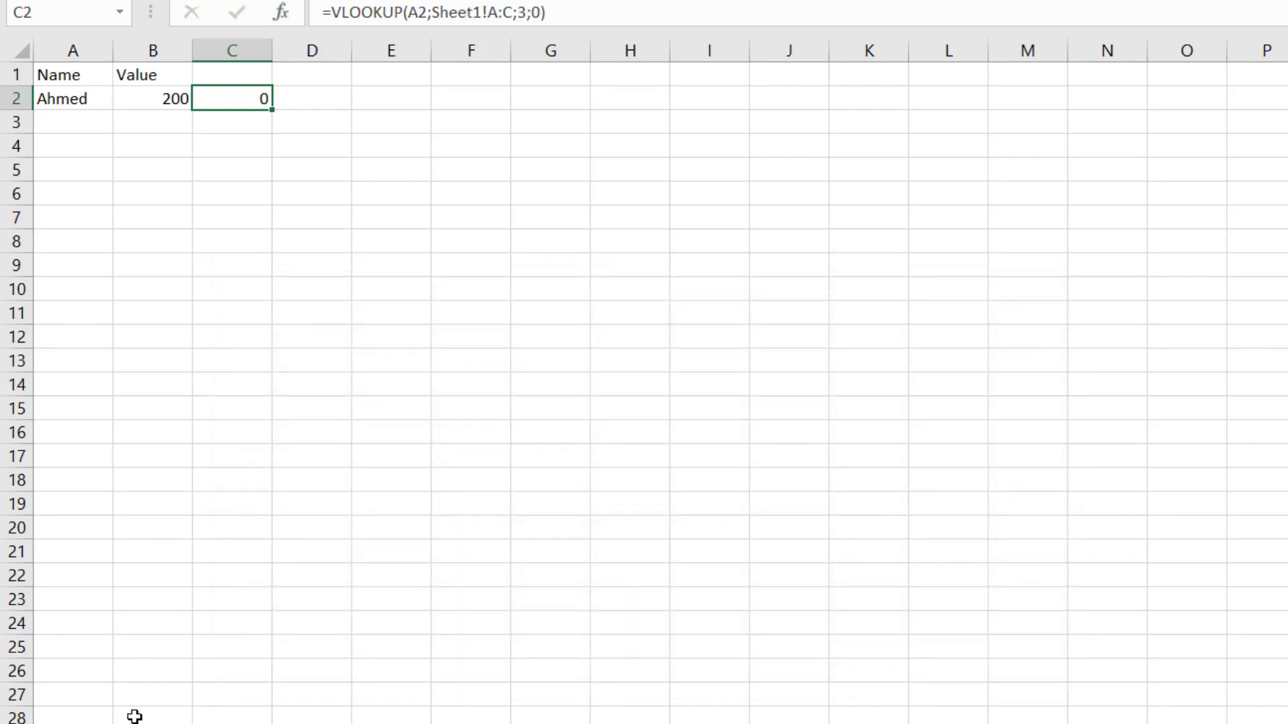
- Enter a person's first name in cell C3 of Sheet1, beside the value 200
key(ctrl+Page_Up)
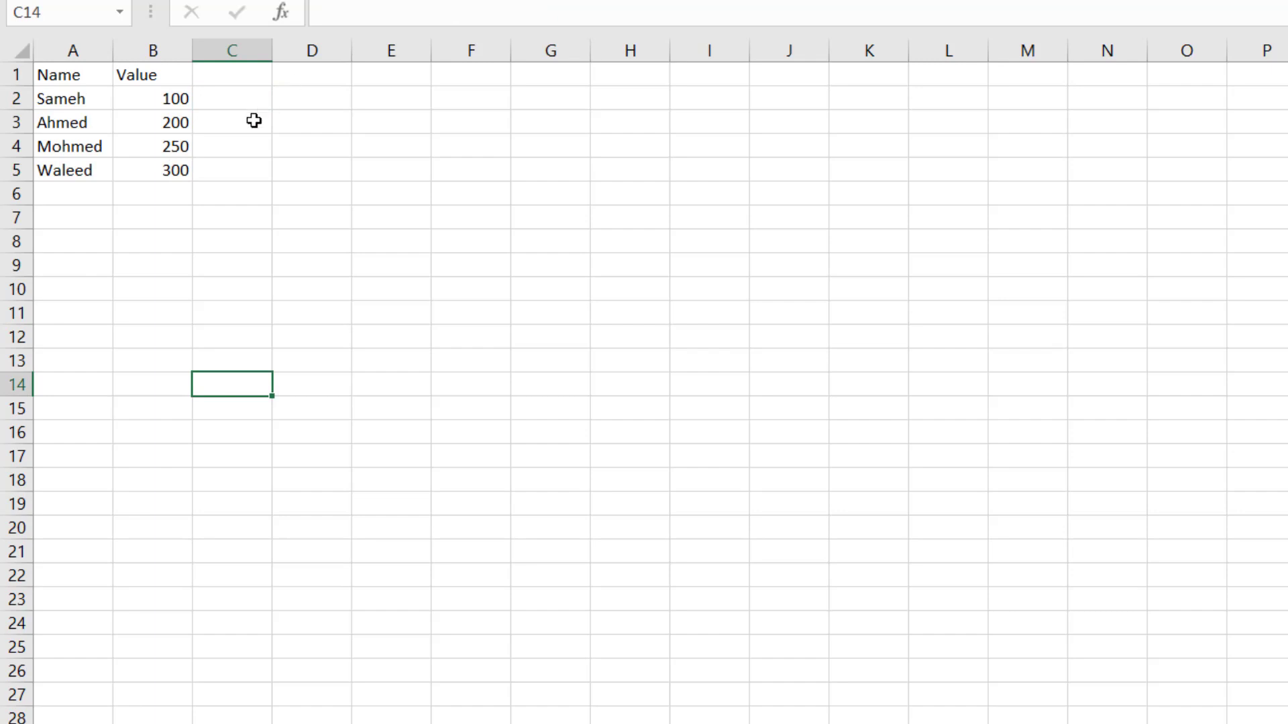
click(232, 130)
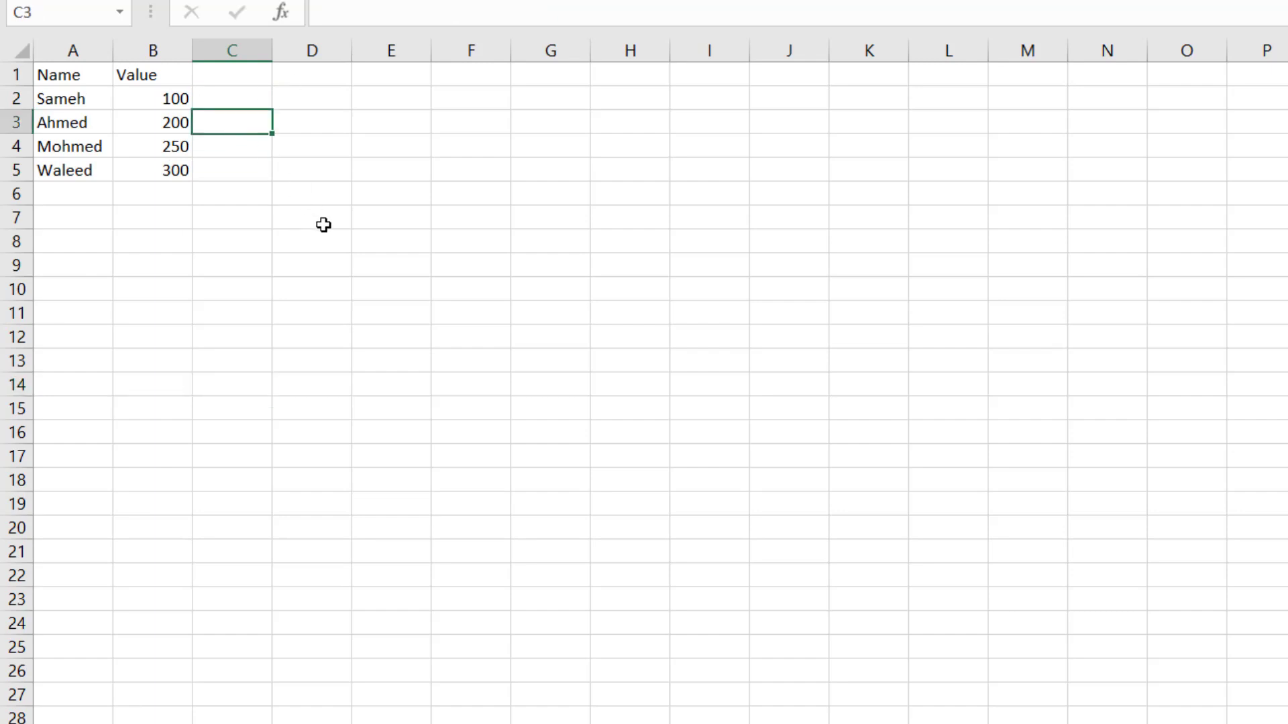
text(Mosta)
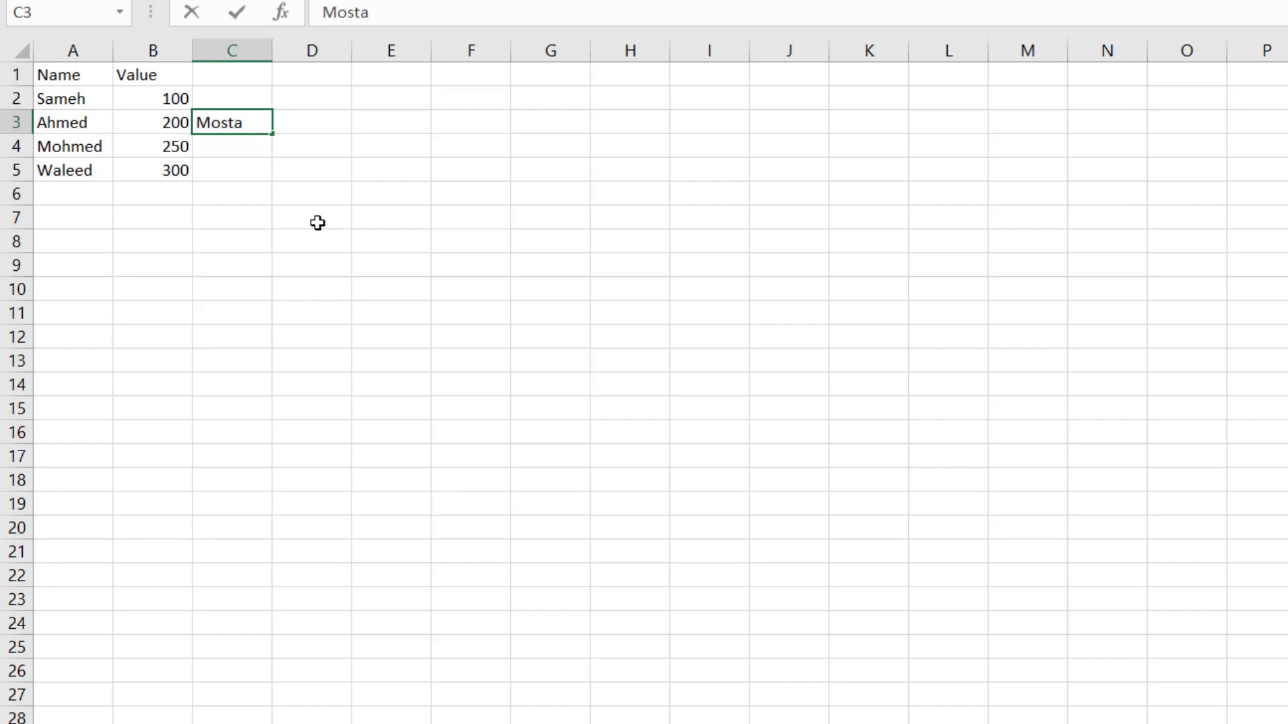
text(fa)
key(Return)
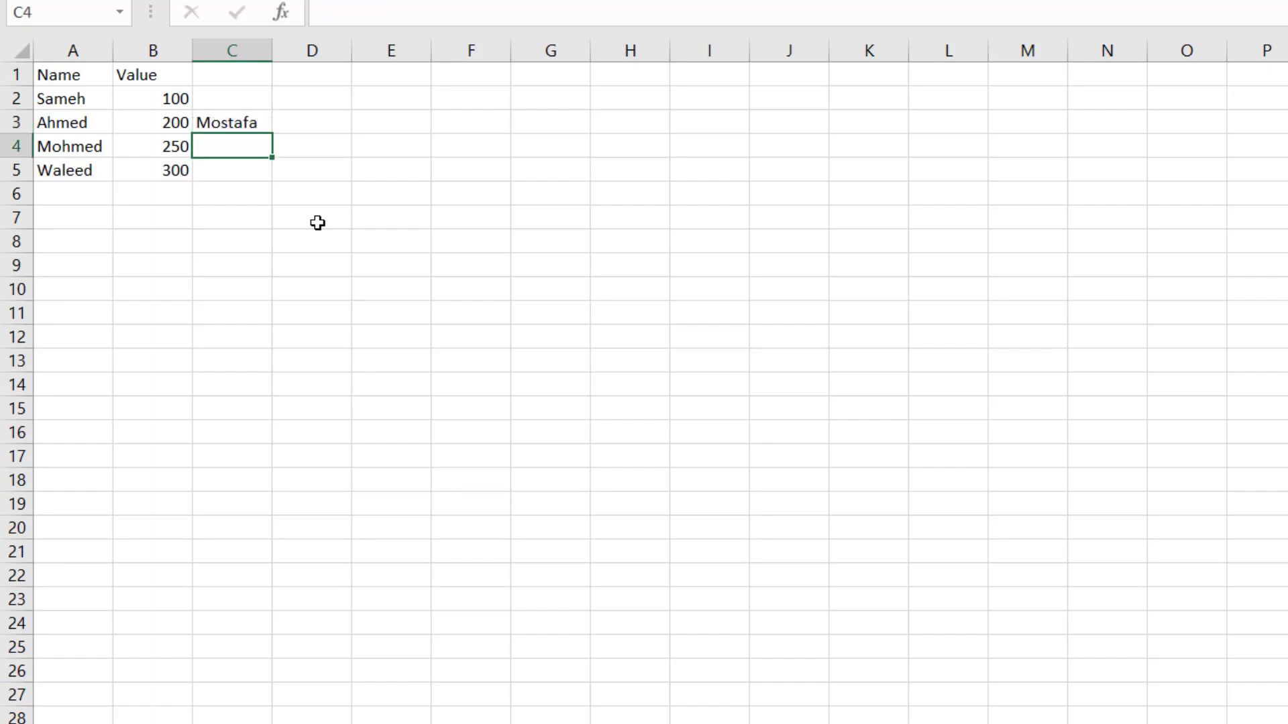